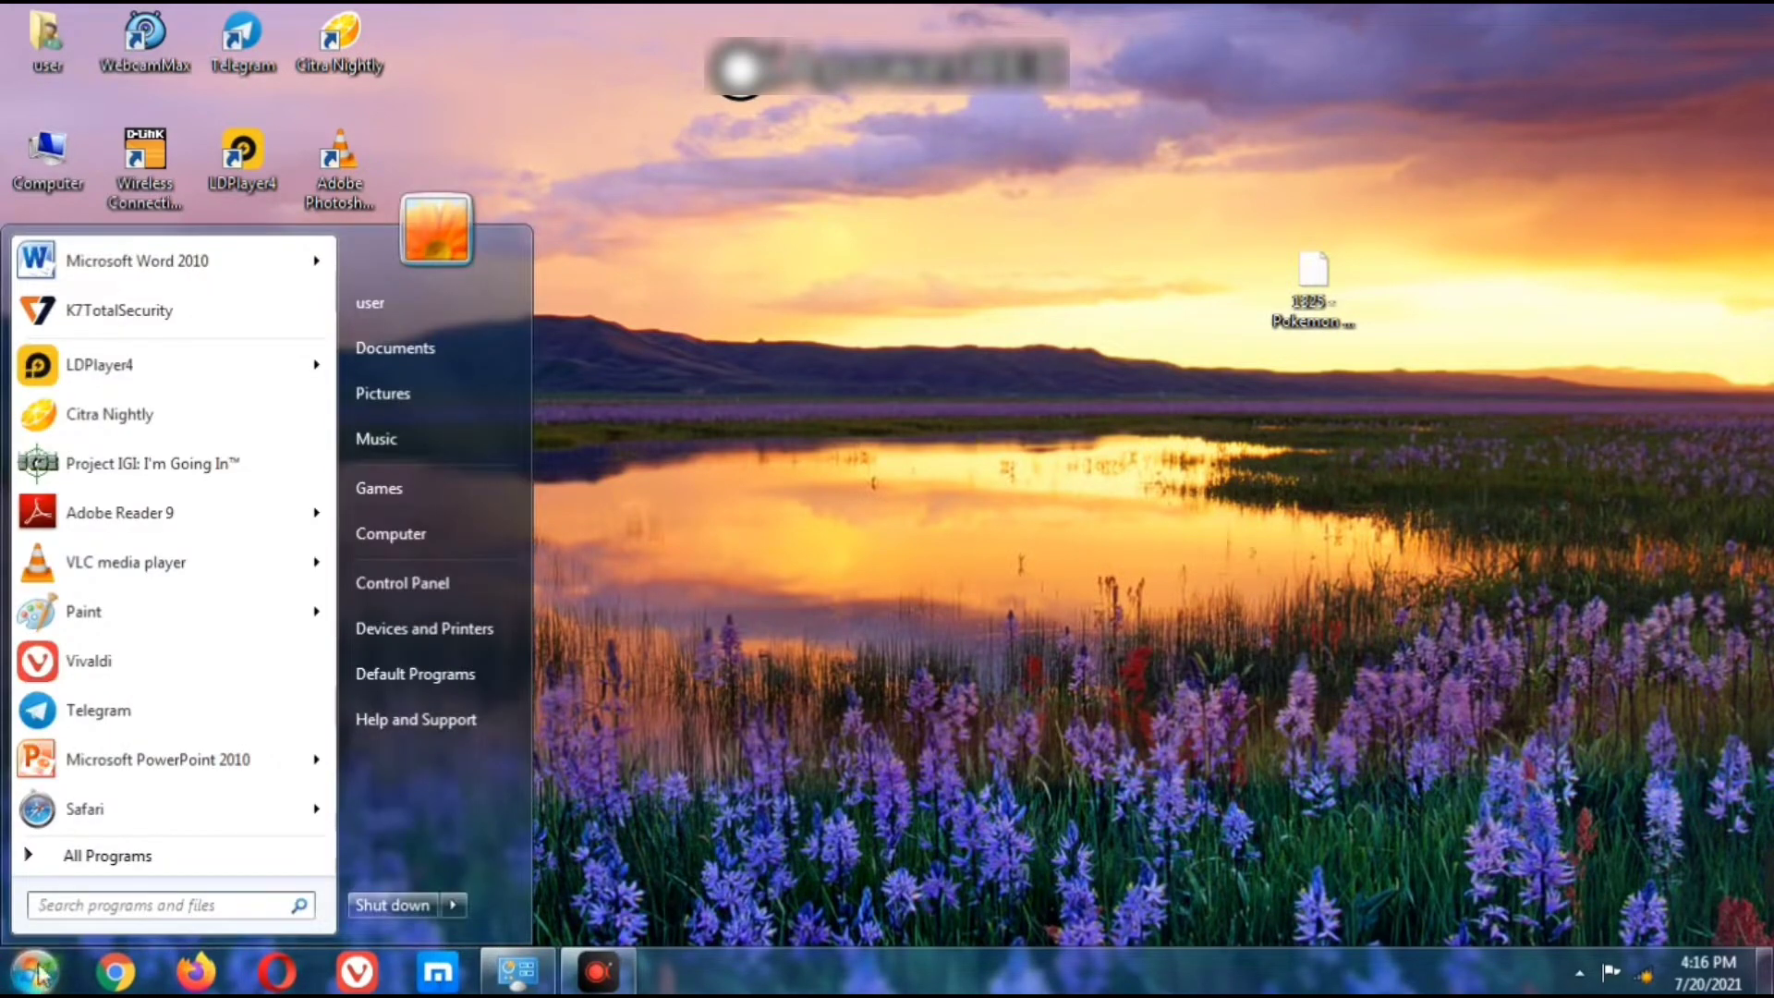
- Open Control Panel from the Start menu and enter the Clock, Language, and Region category
left_click(397, 578)
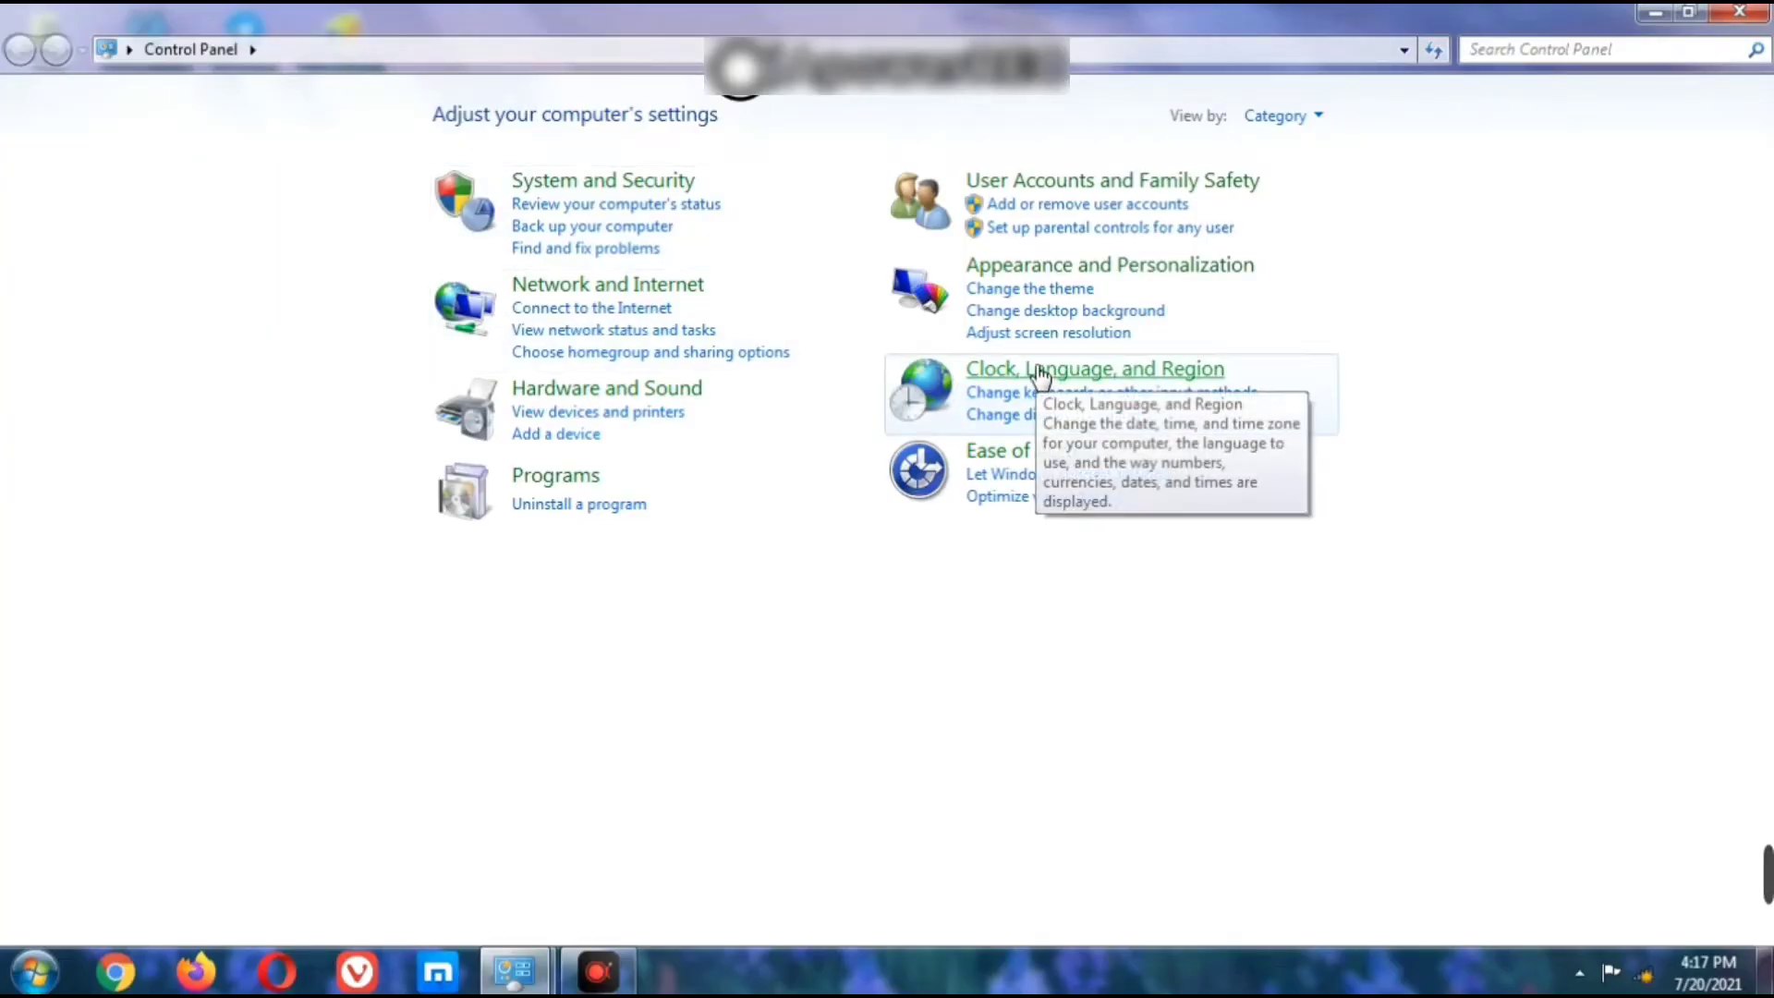
left_click(1040, 372)
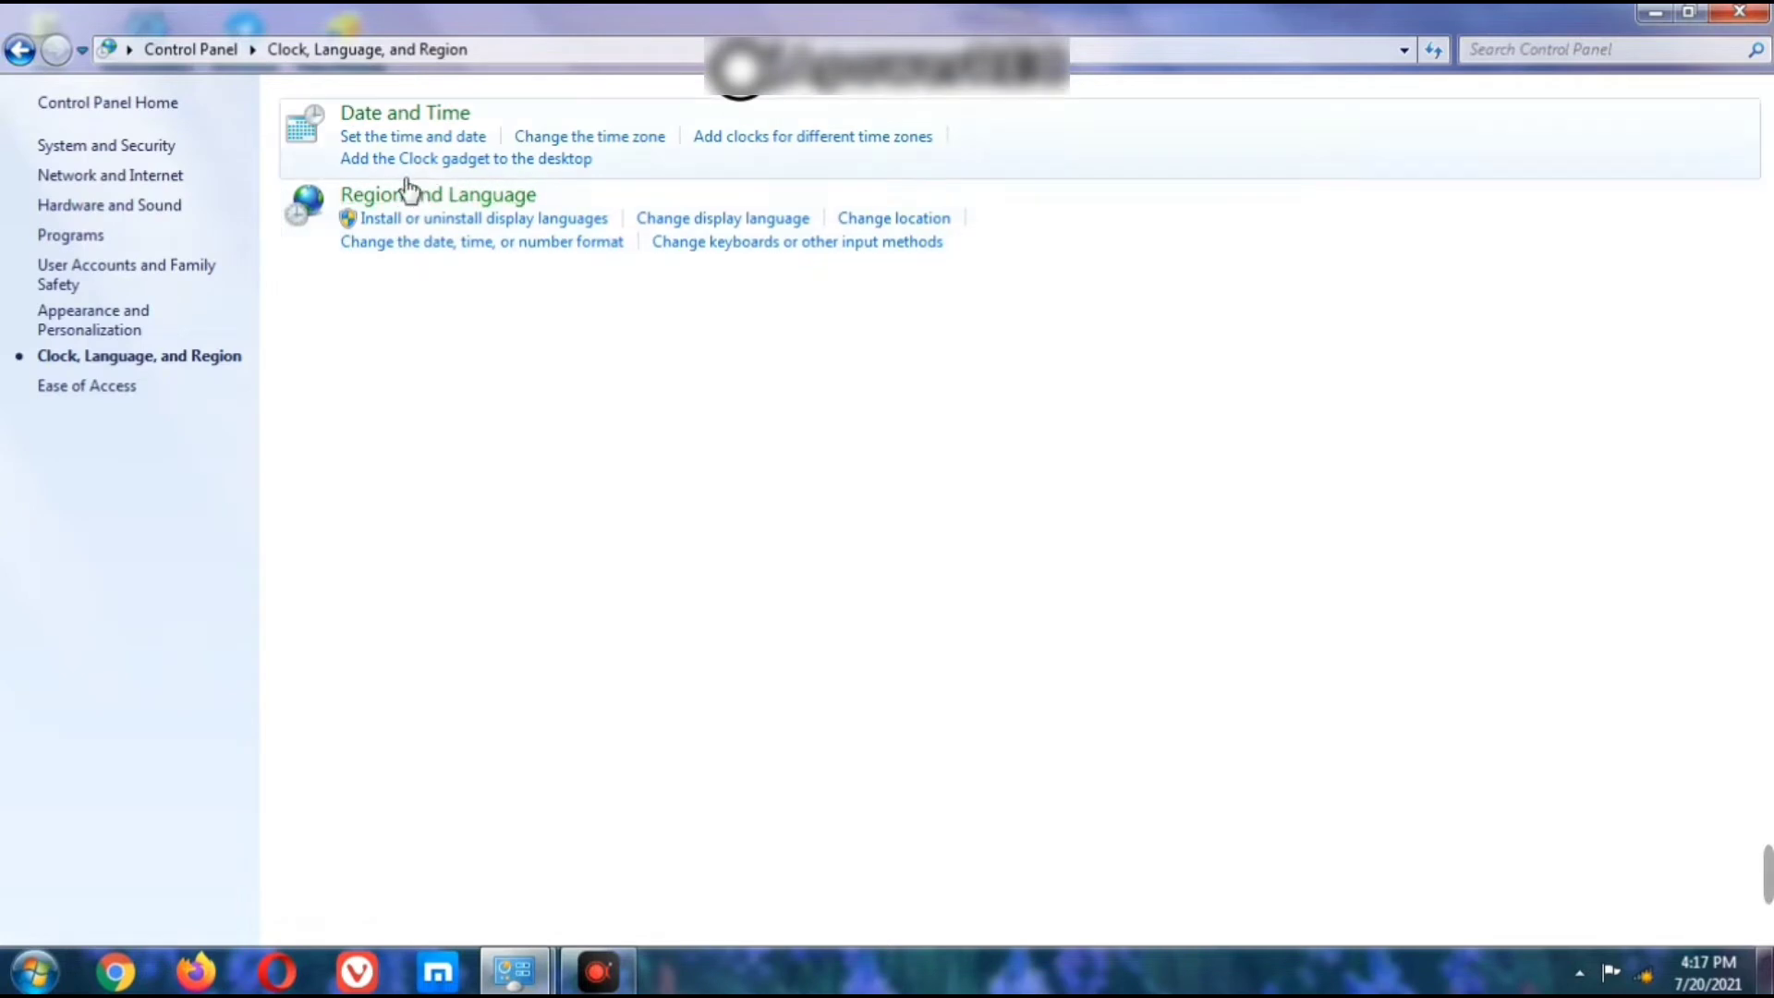
- Open Date and Time, try calendar days July 21, 8 and 14, then close the date adjustment window
left_click(398, 115)
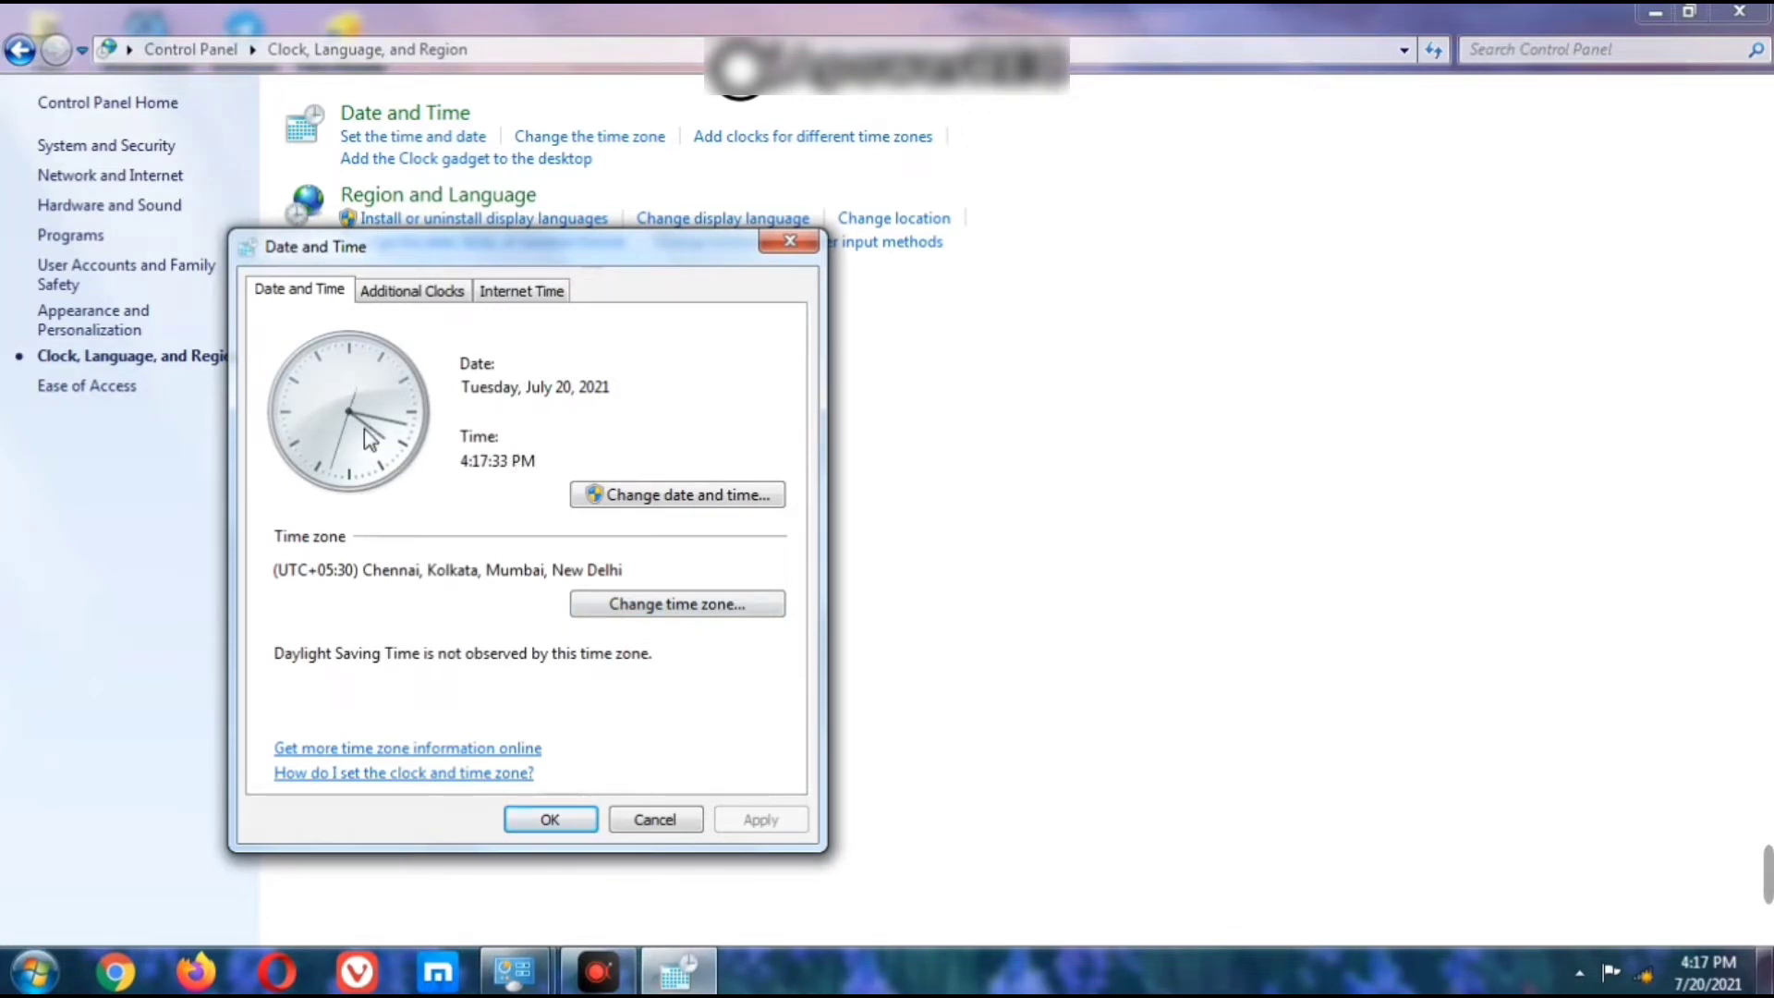
left_click(677, 496)
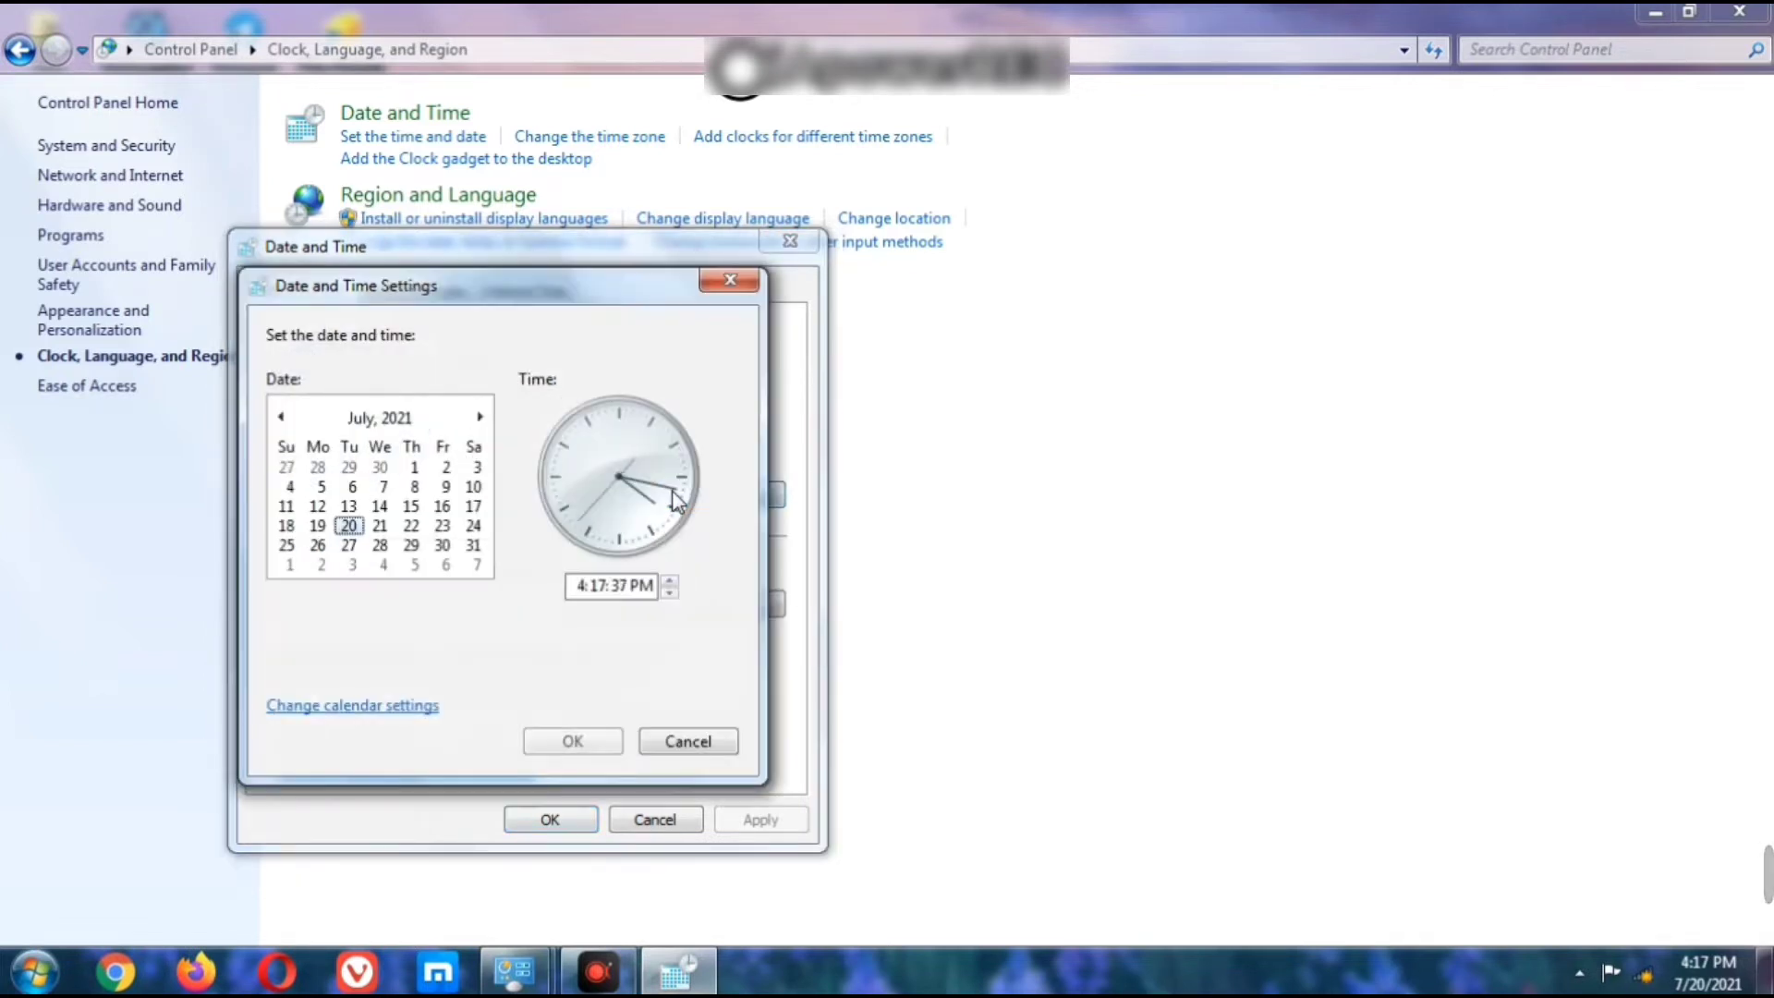
left_click(380, 527)
left_click(416, 489)
left_click(379, 506)
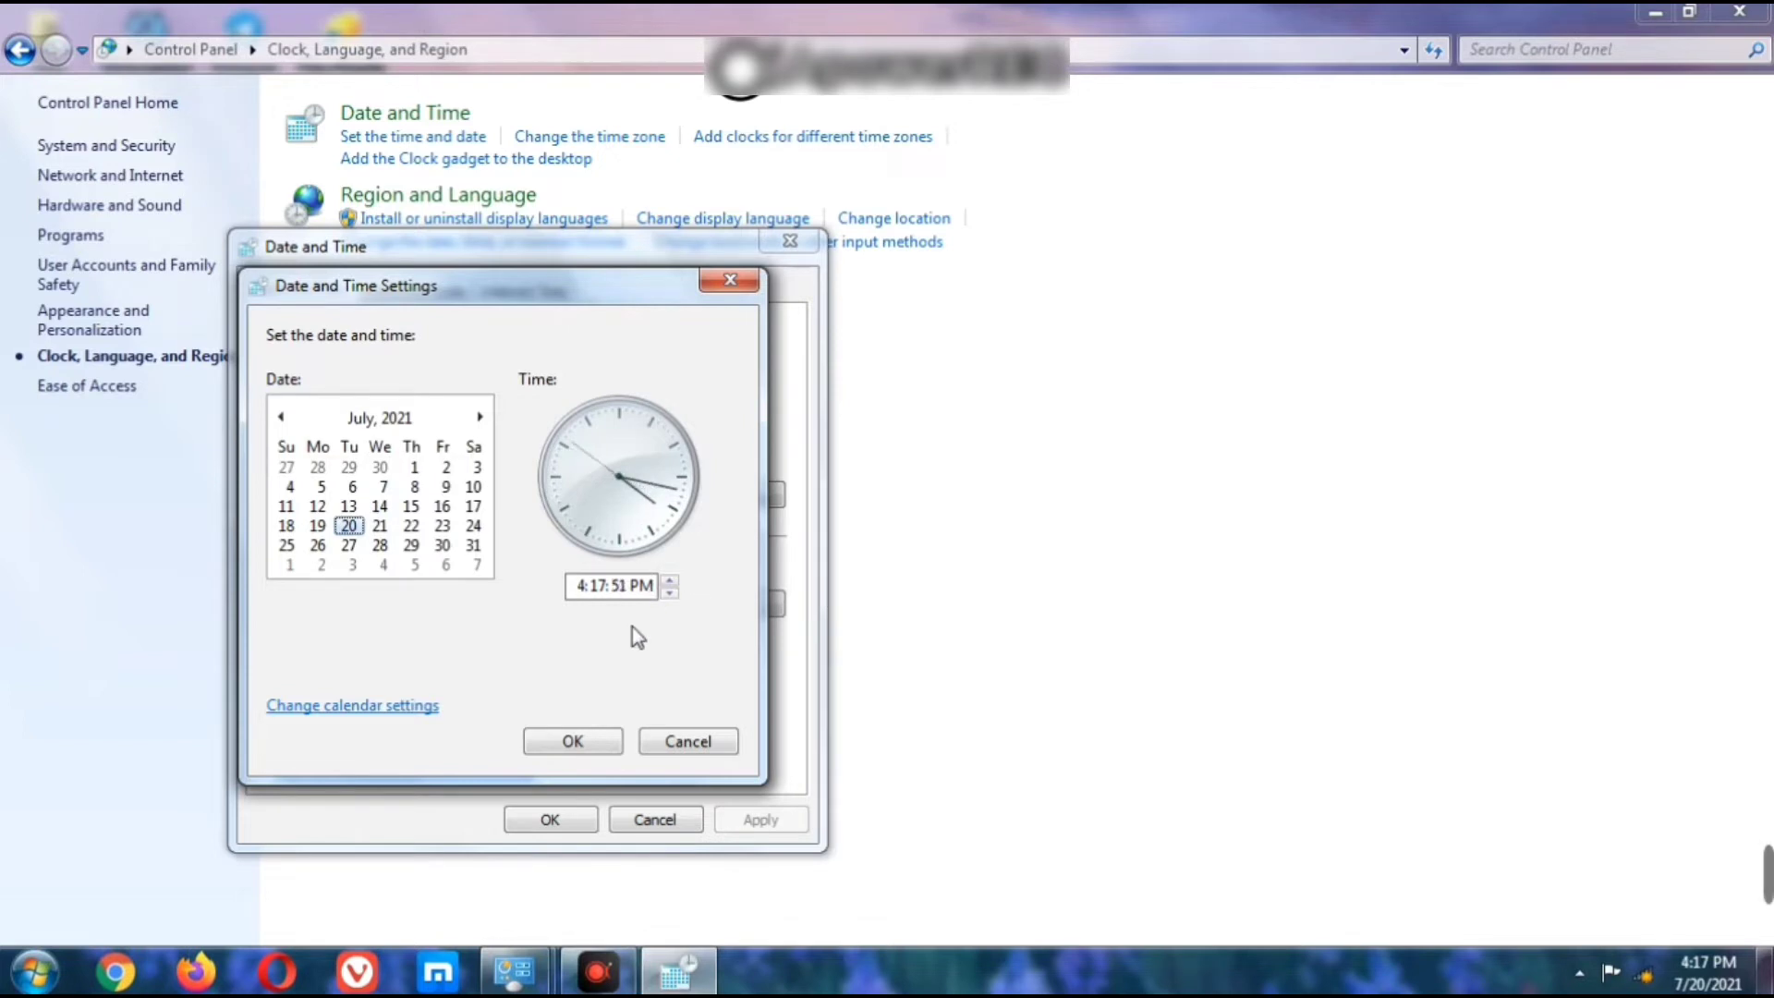
left_click(574, 742)
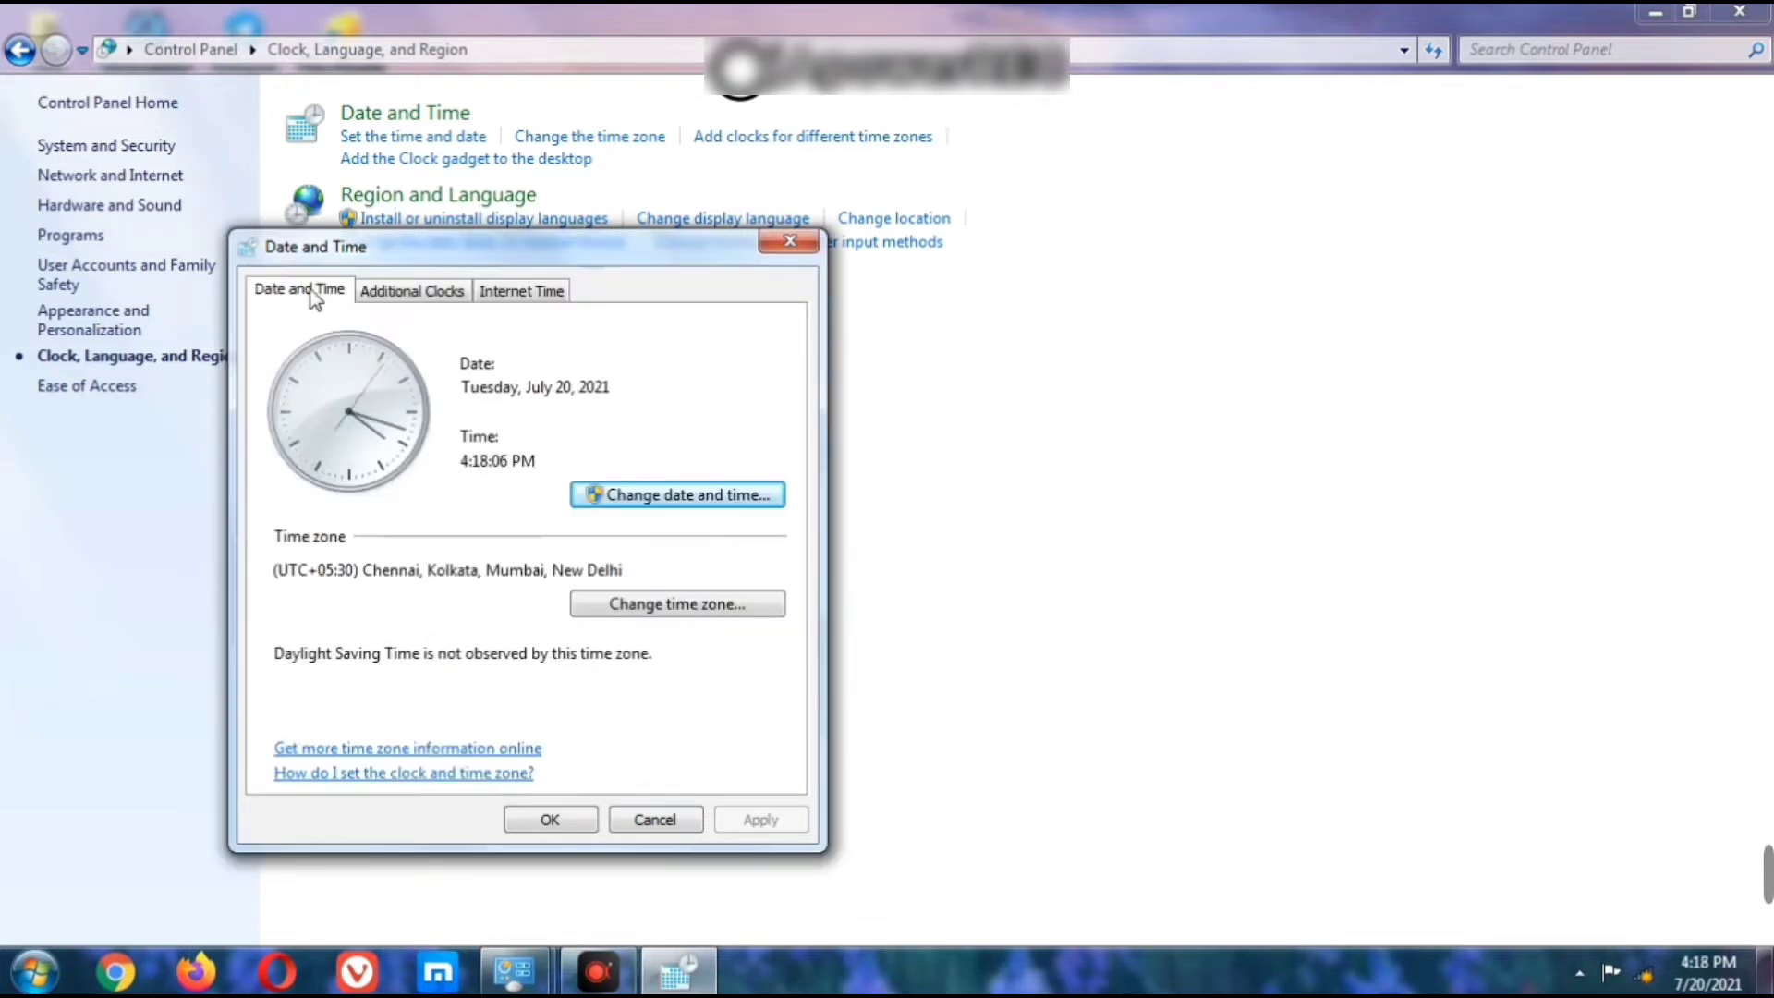
- On Additional Clocks, try Jerusalem for Clock 1, then set it back to UTC+01:00 Amsterdam
left_click(415, 298)
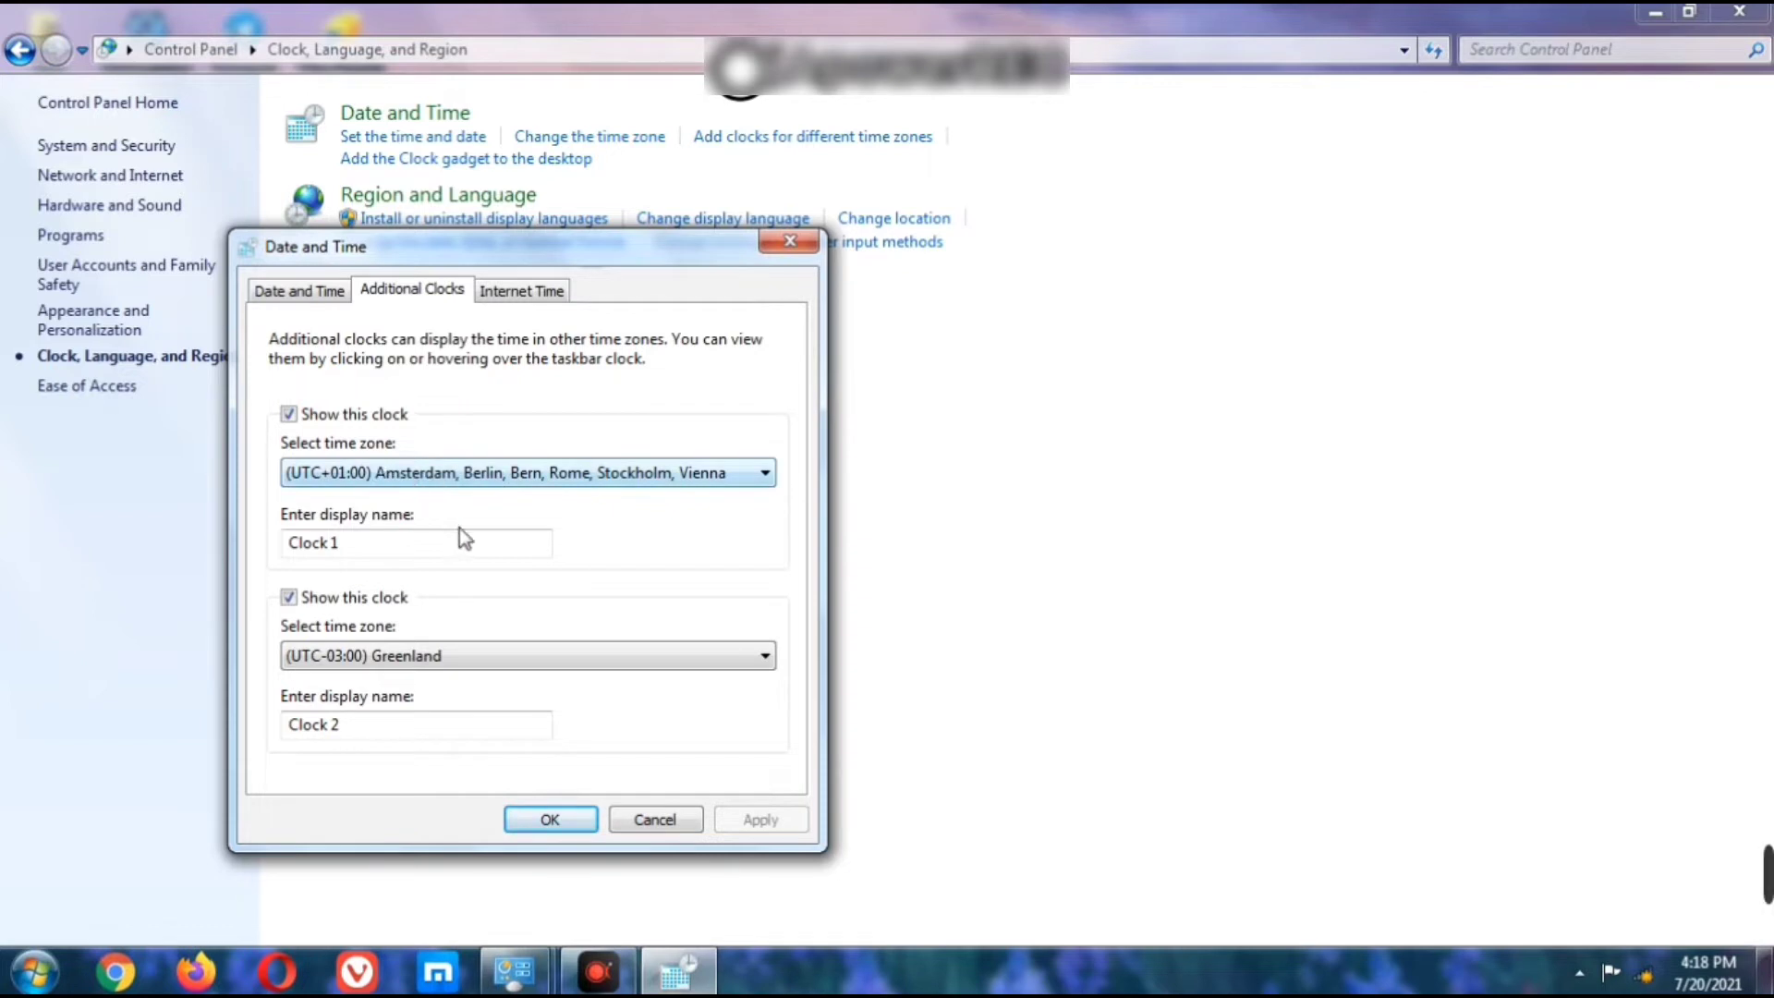
left_click(702, 472)
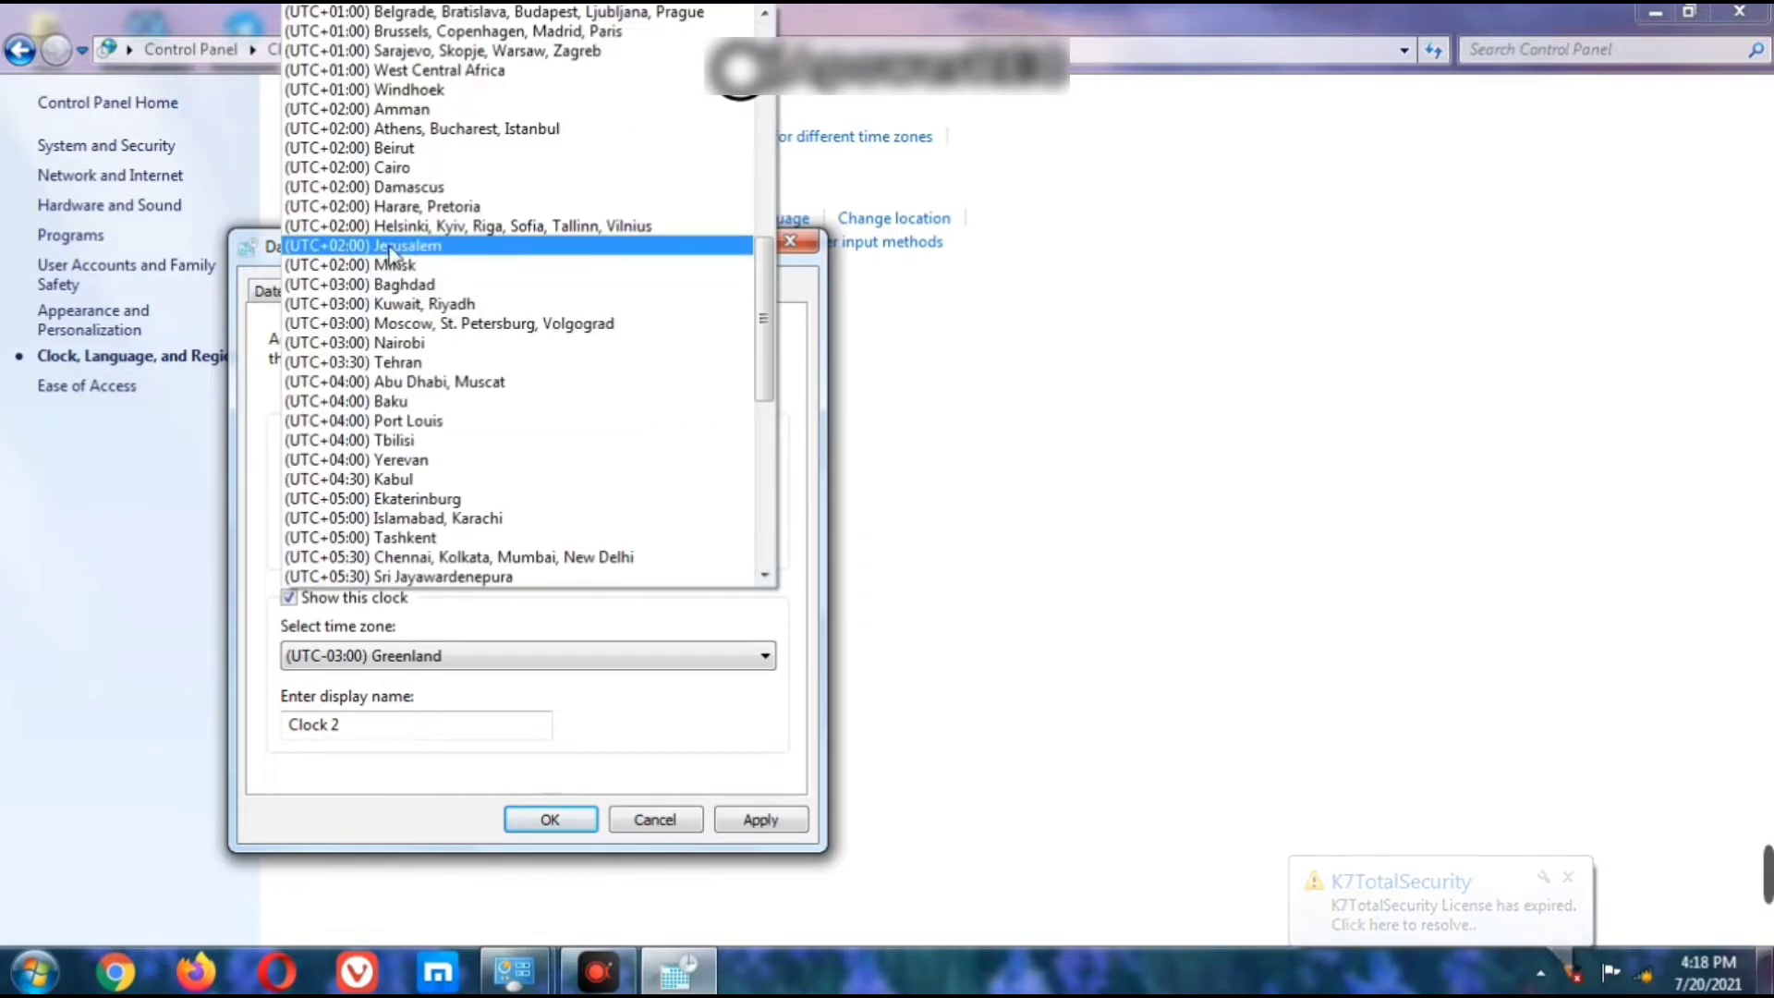
left_click(392, 248)
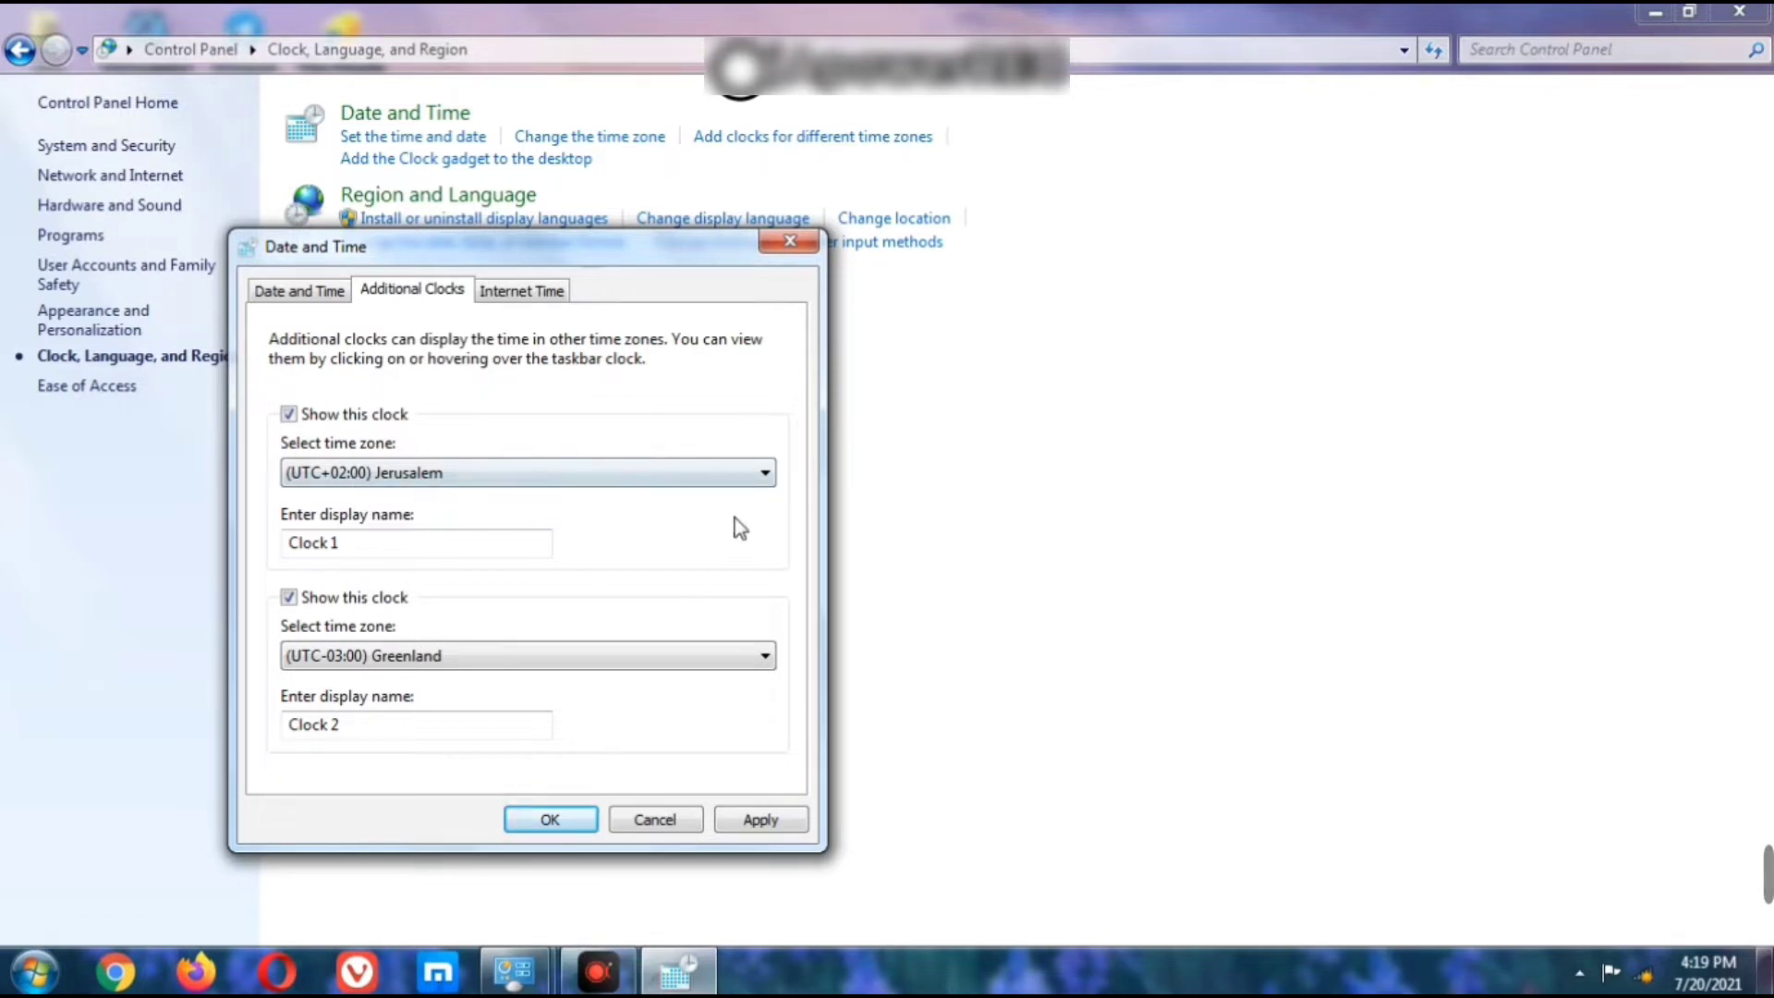
left_click(765, 474)
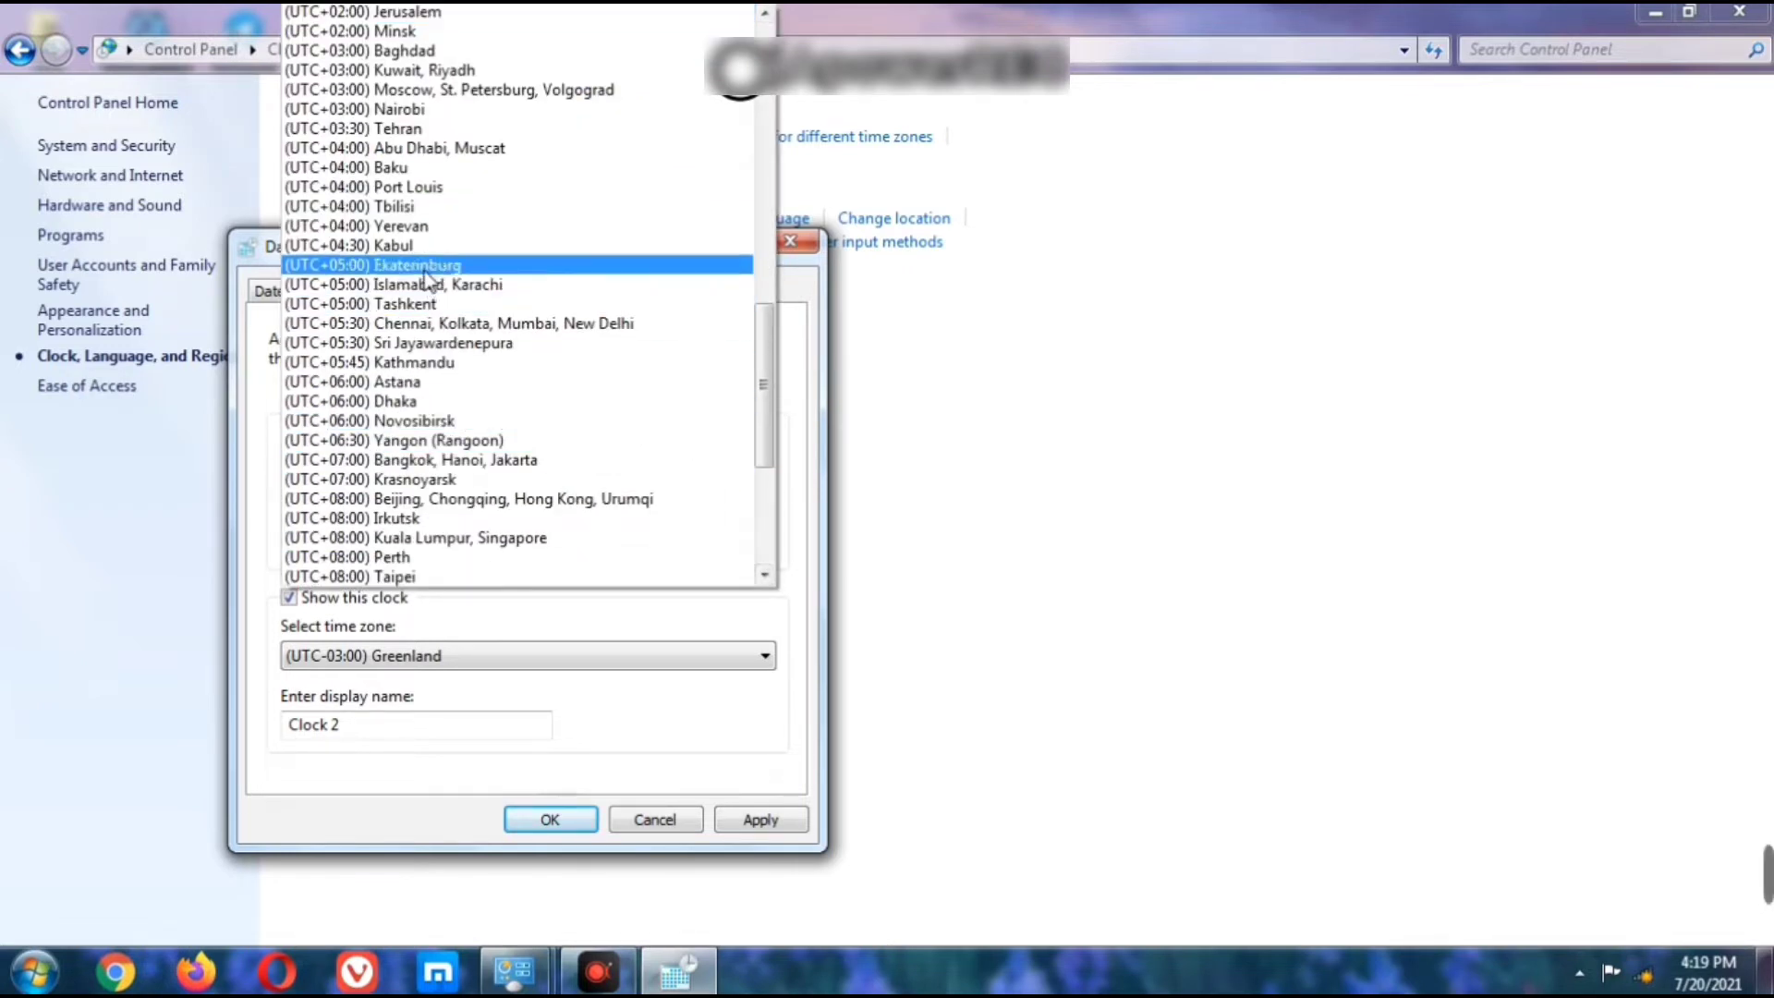
scroll(490, 476, "up", 12)
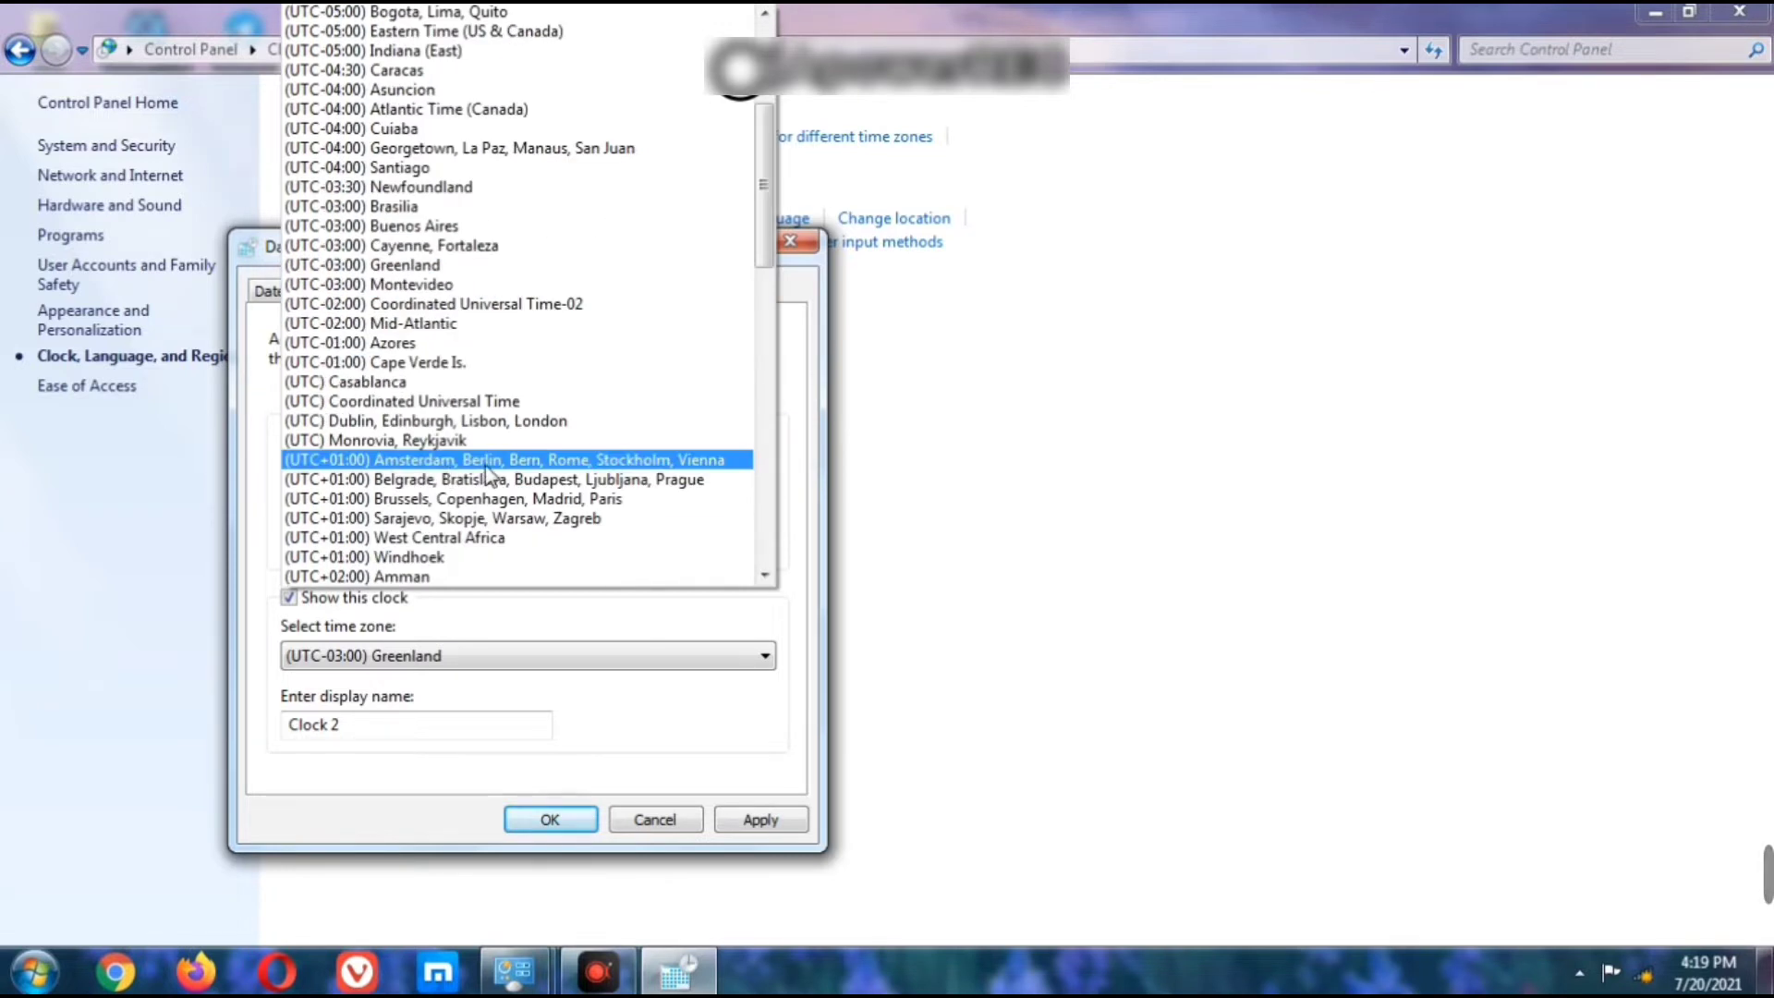
left_click(487, 464)
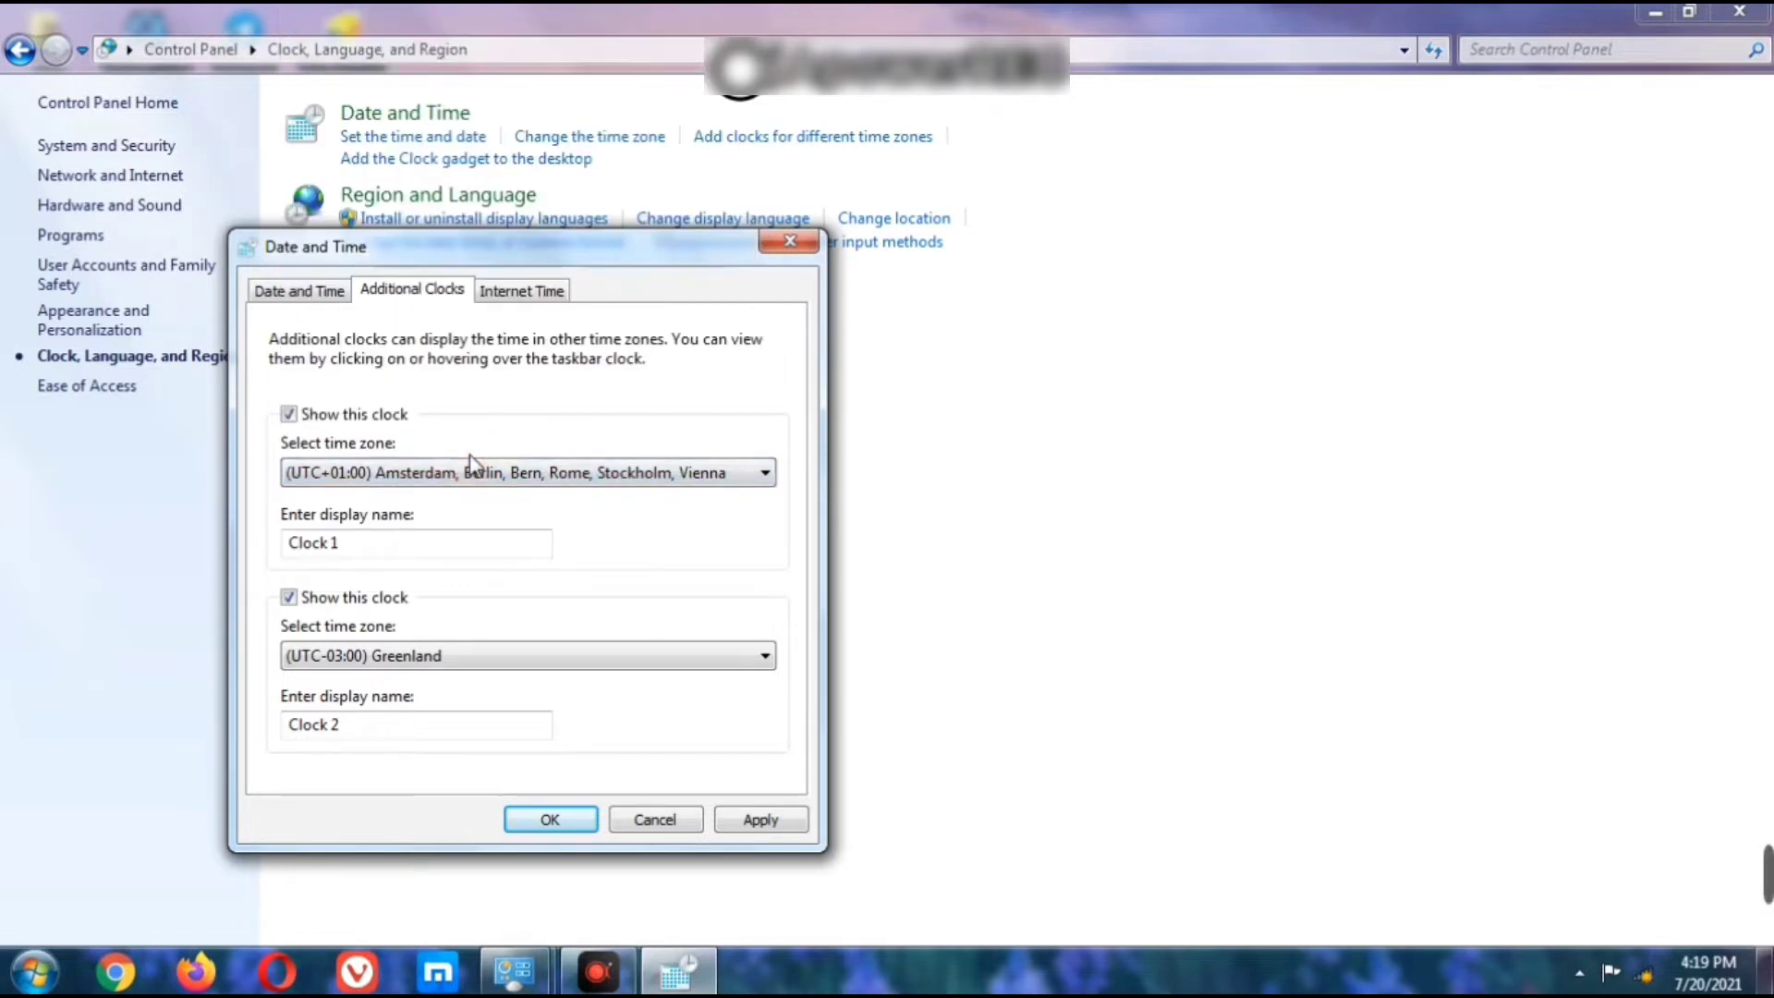
- Keep Clock 2 on UTC-03:00 Greenland, then apply and confirm with OK
left_click(765, 655)
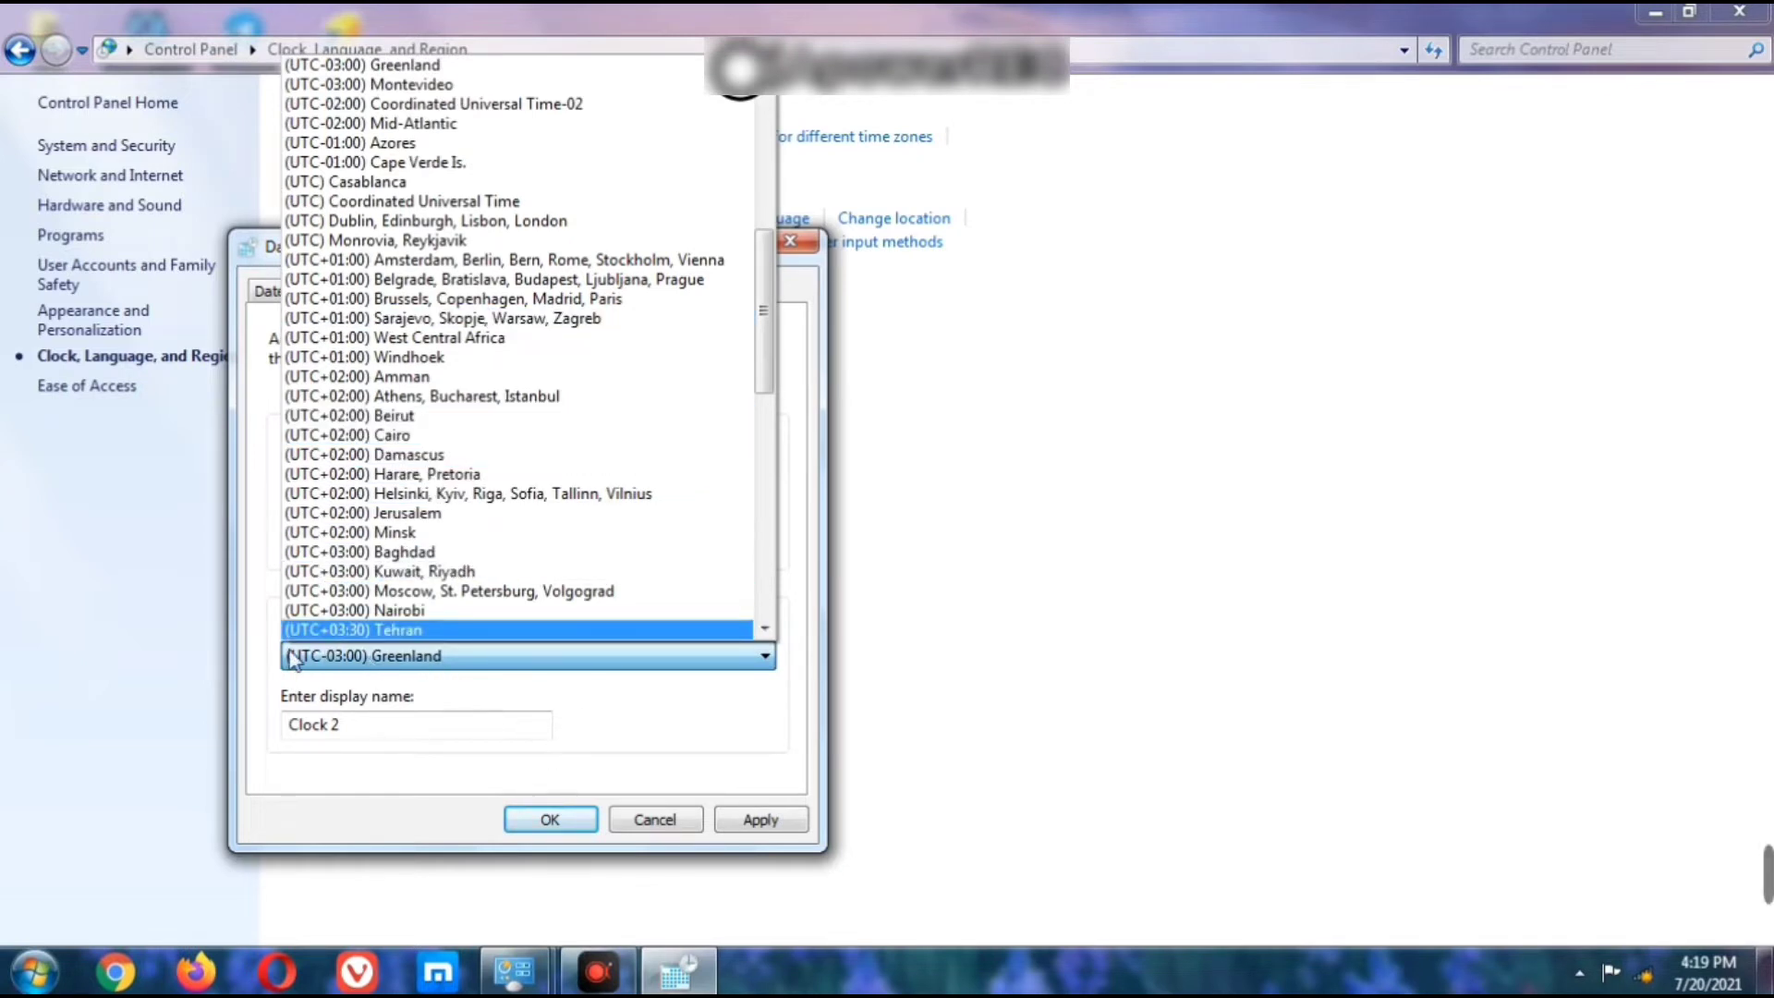
left_click(765, 656)
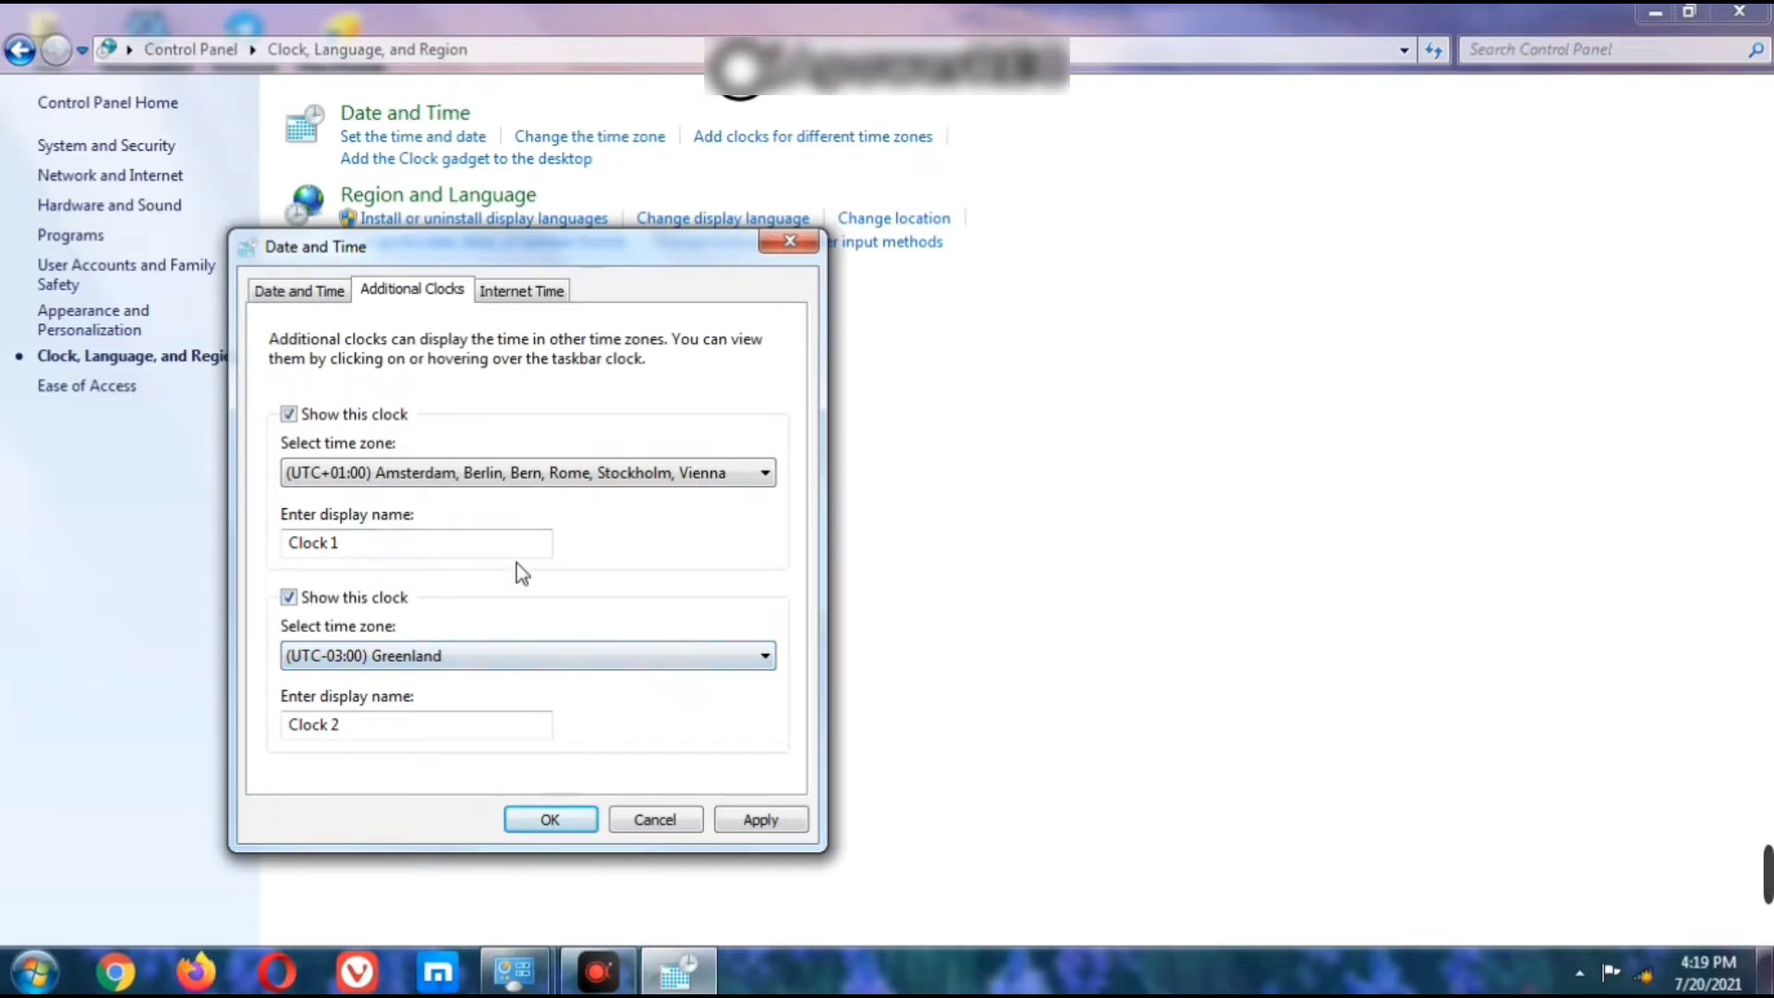
left_click(759, 821)
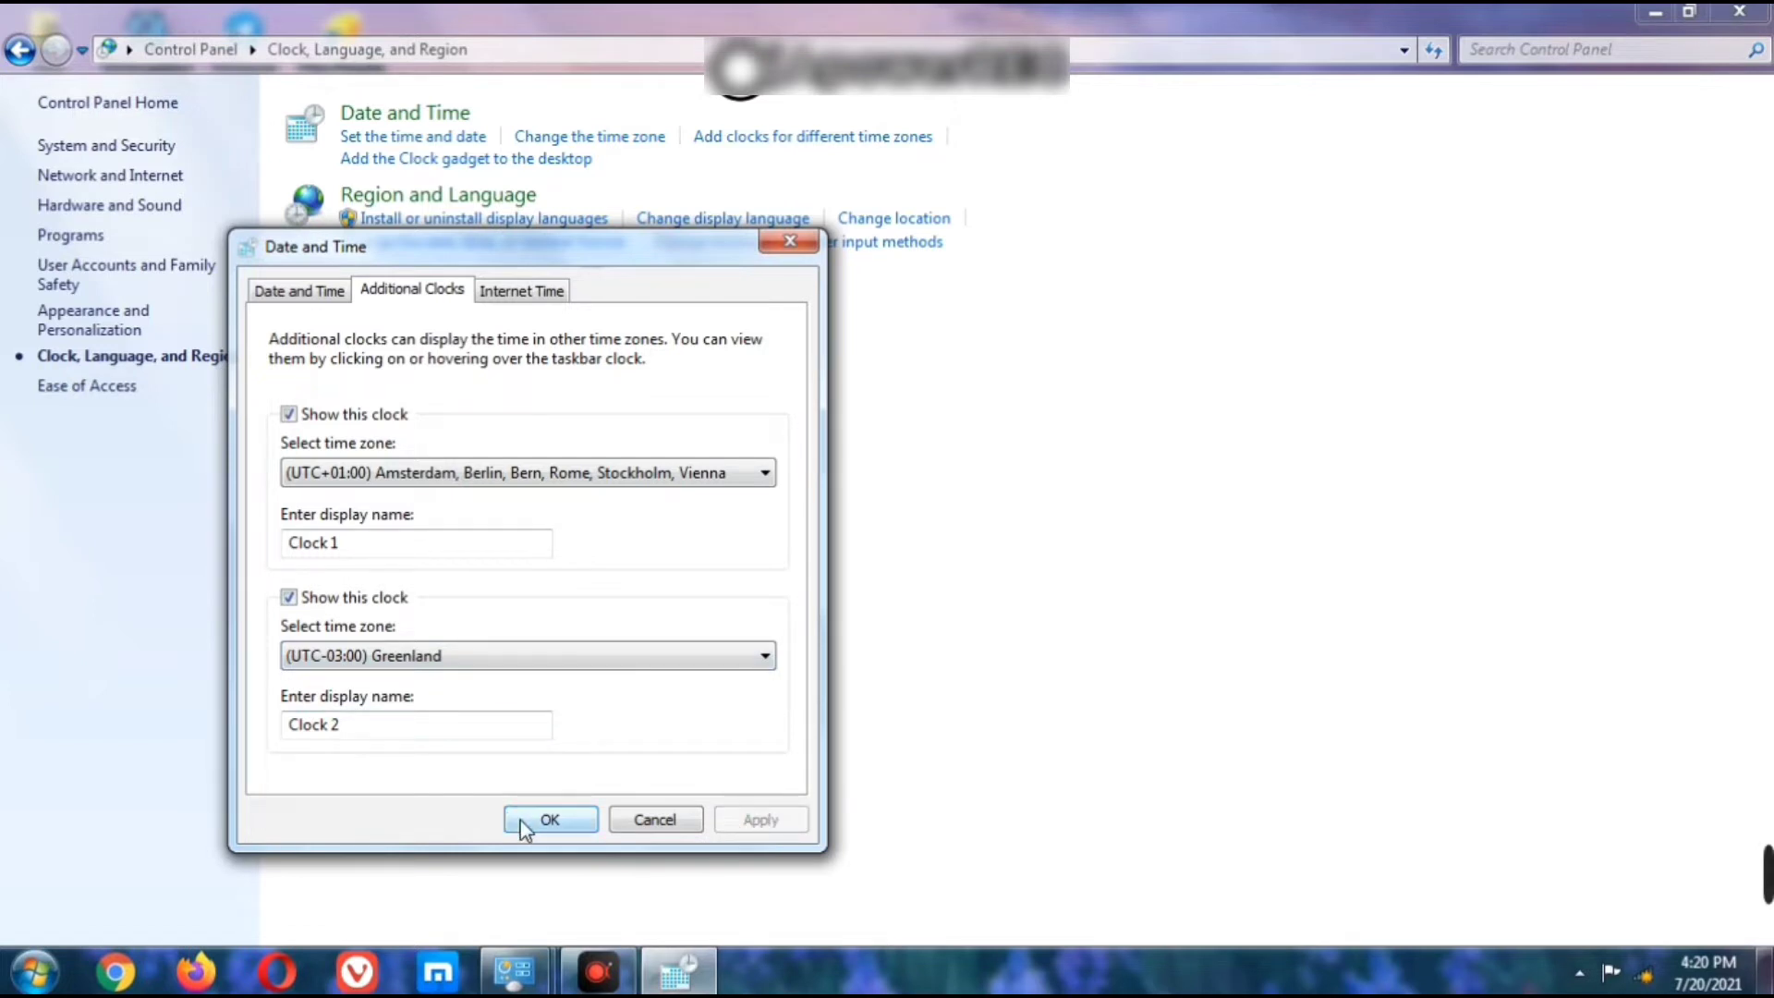
left_click(562, 820)
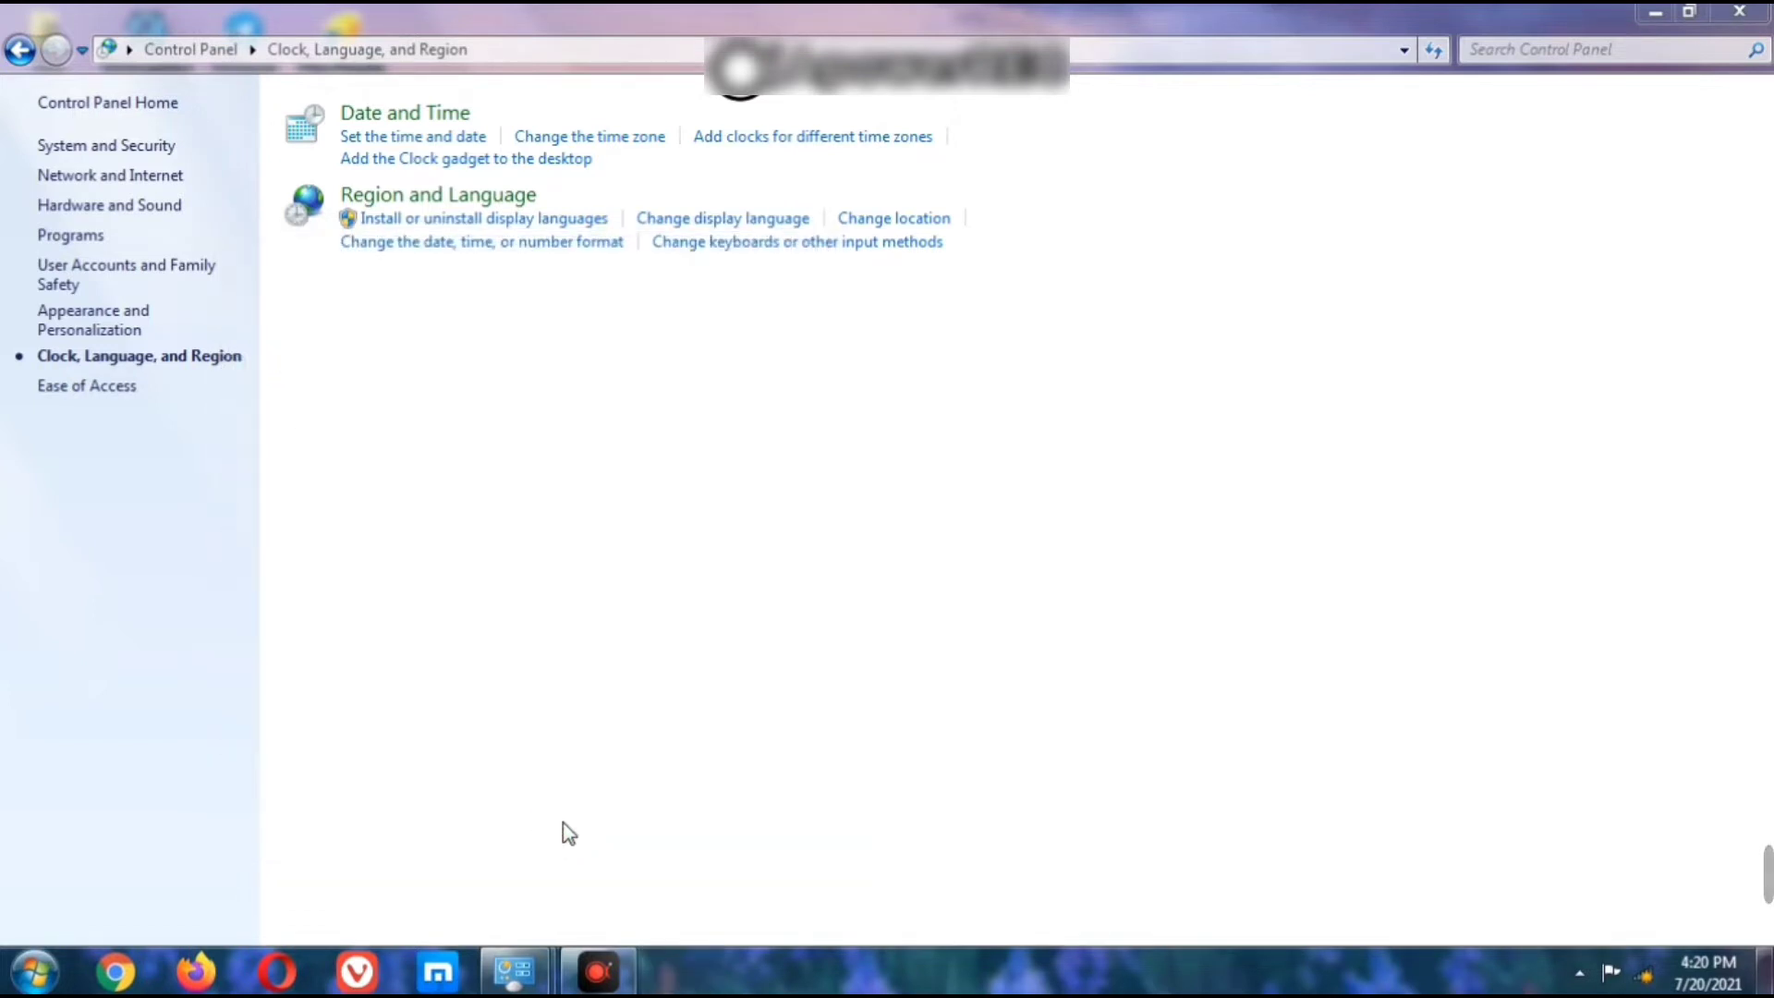
- View the Amsterdam and Greenland clock times from the taskbar clock
left_click(1718, 981)
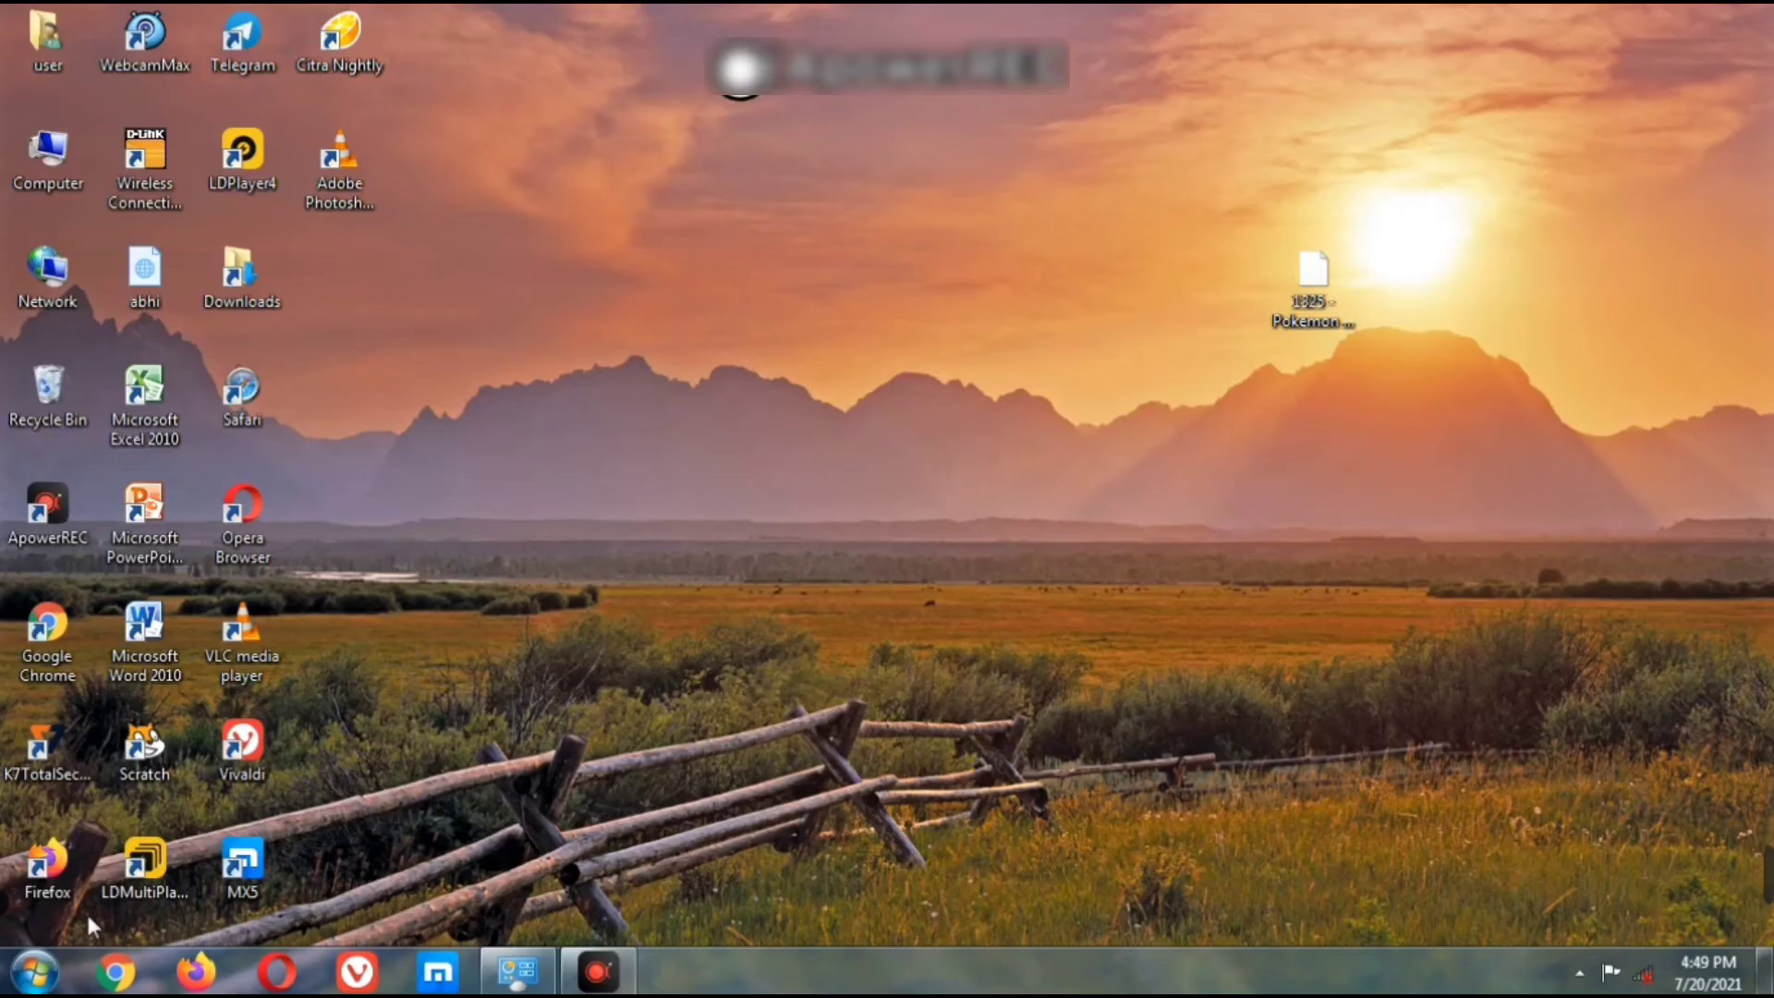
left_click(35, 972)
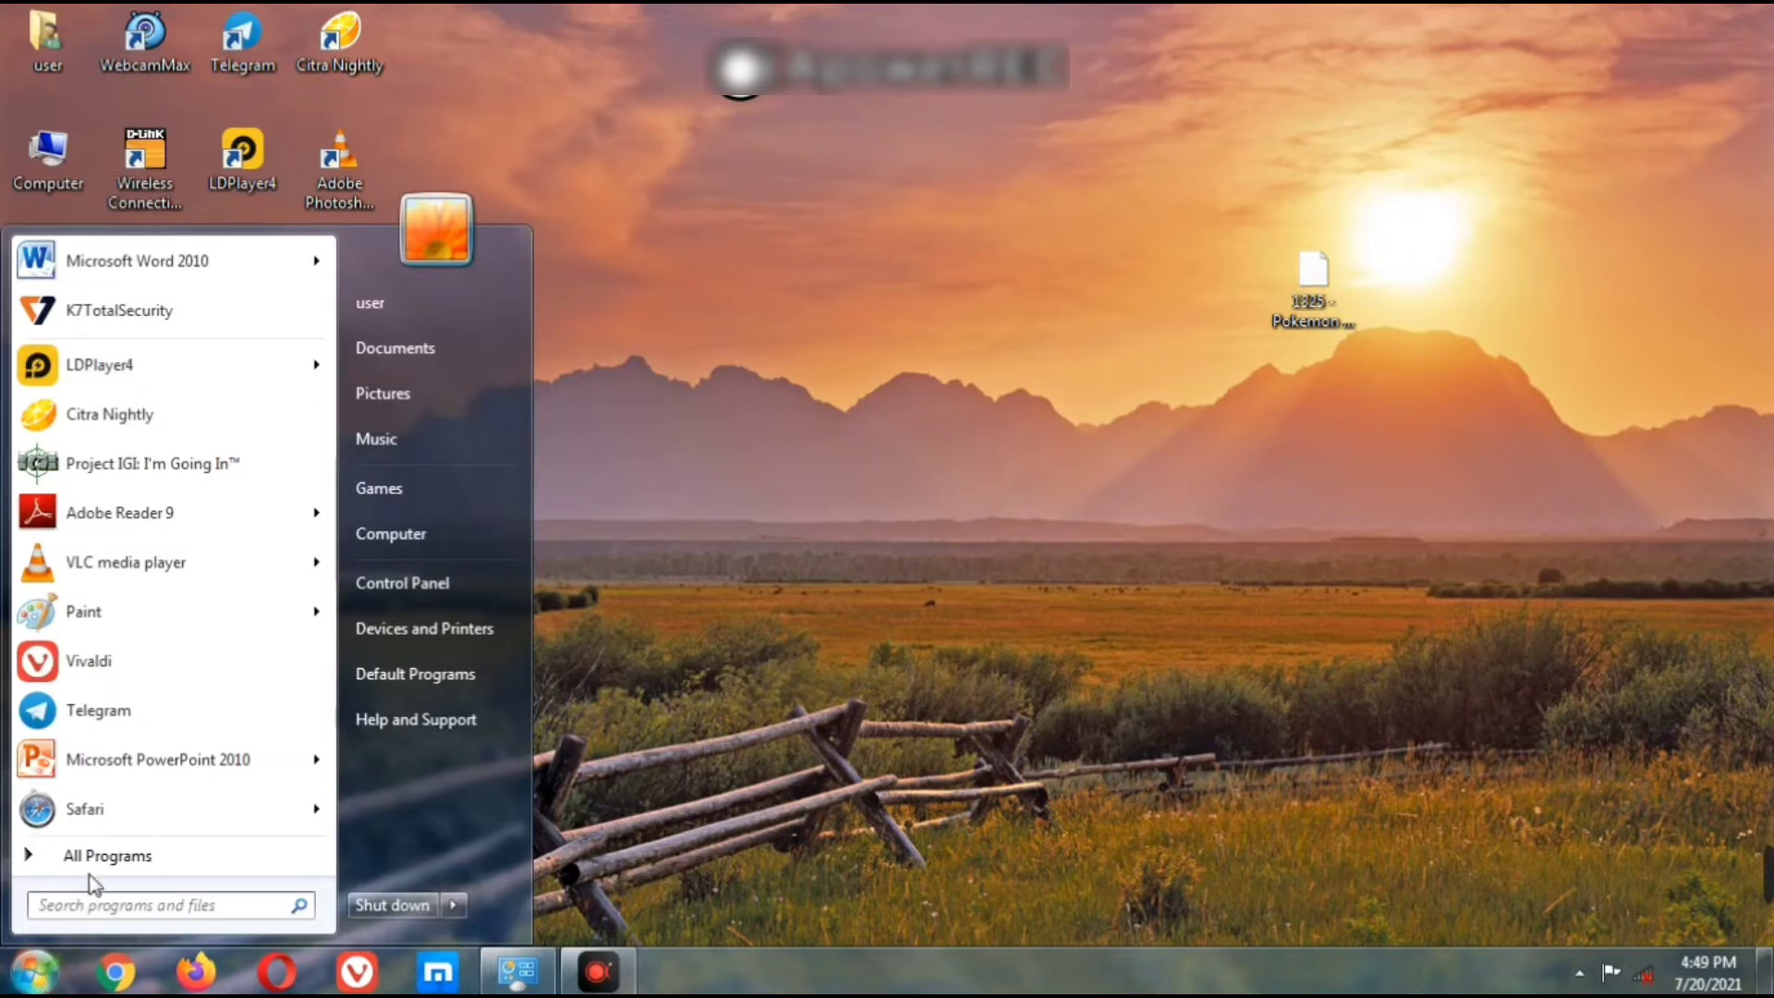
left_click(399, 582)
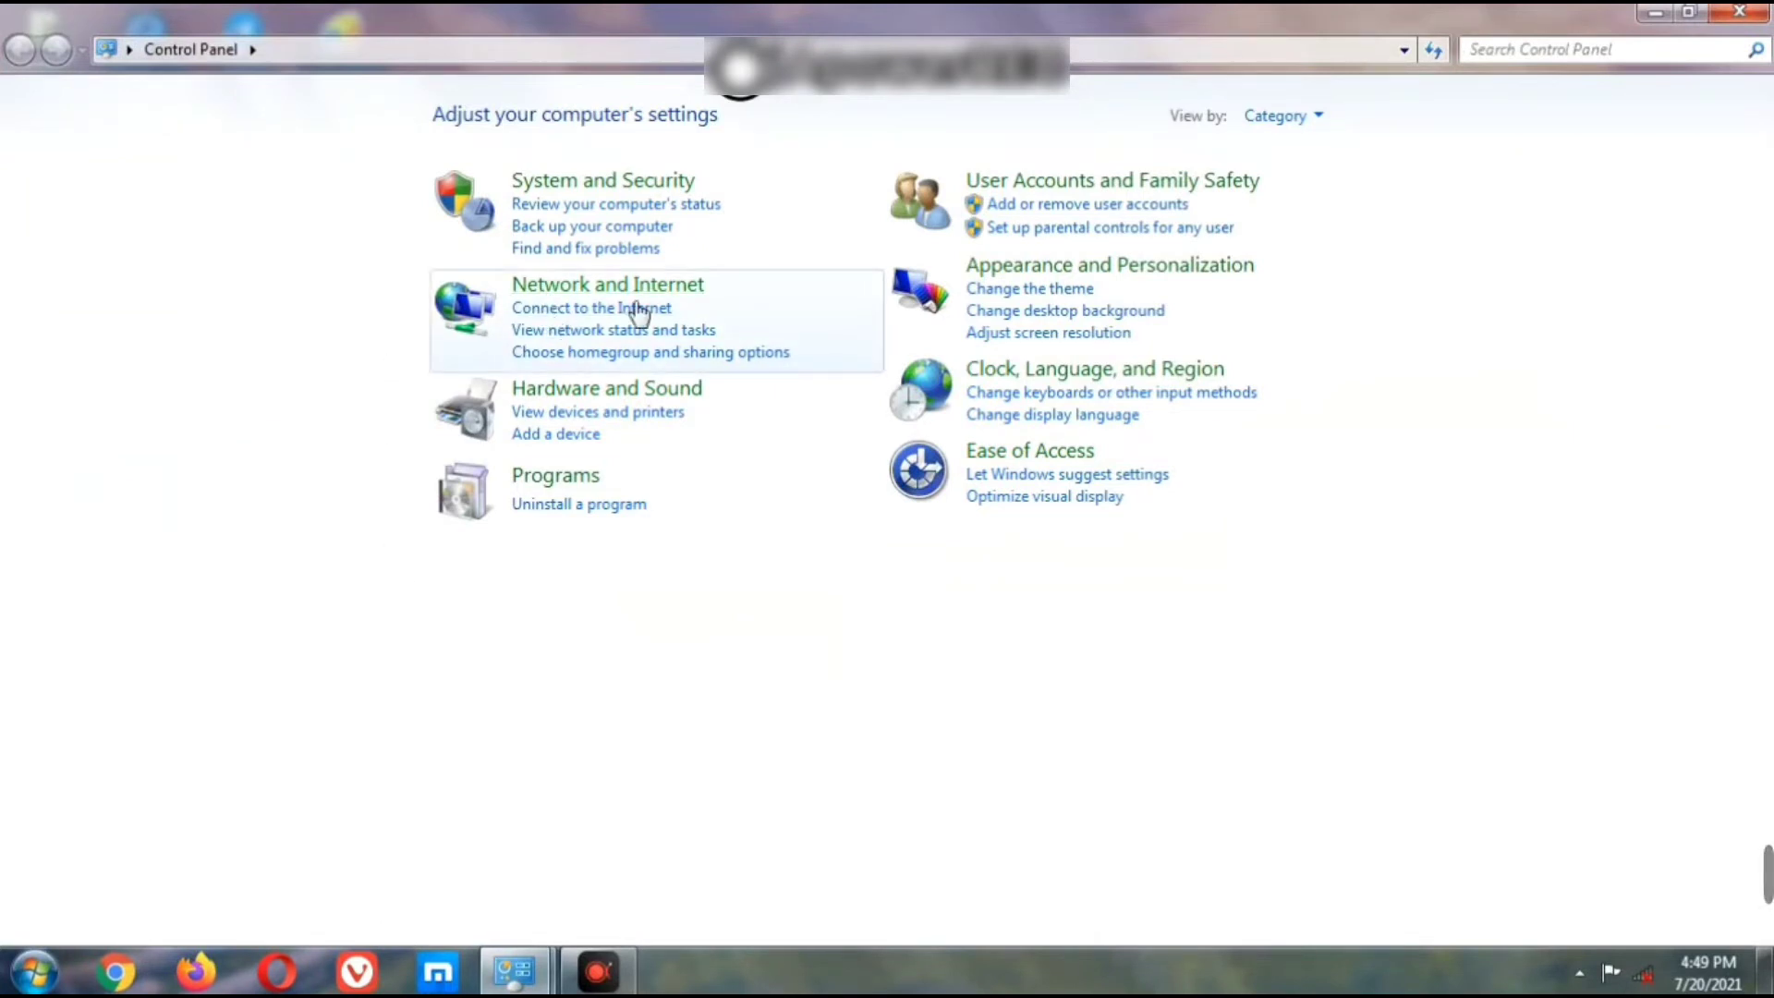
left_click(1034, 275)
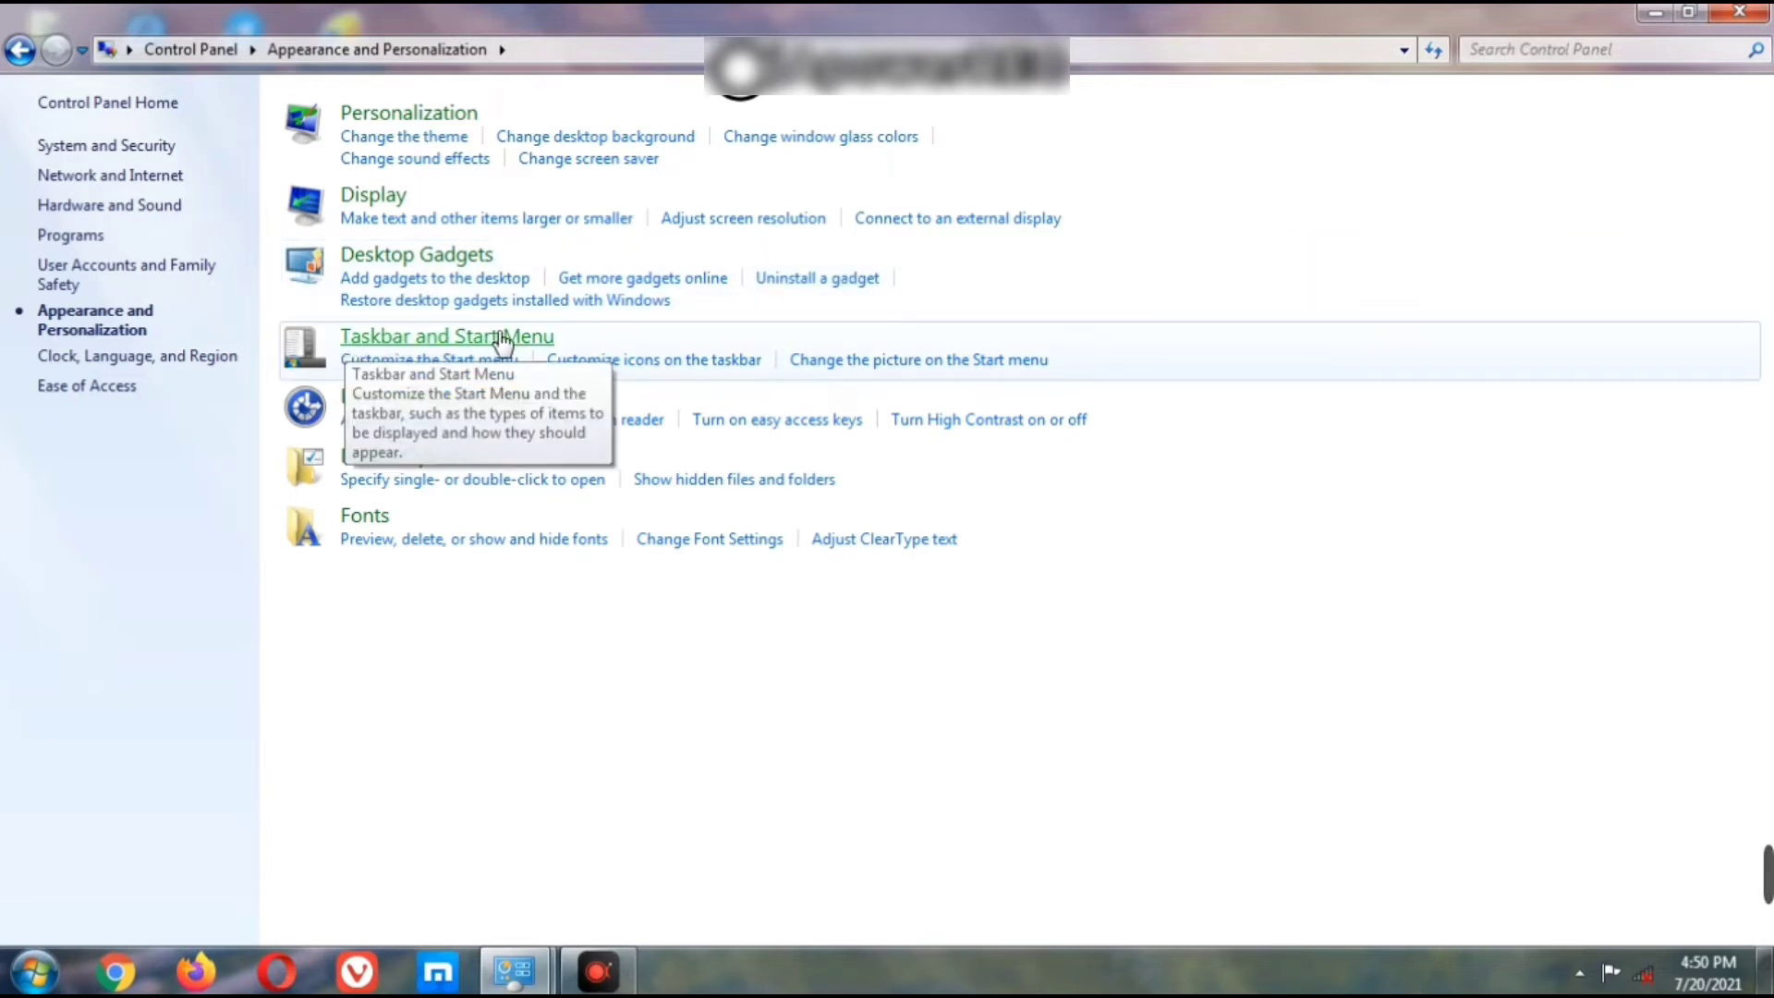
left_click(417, 349)
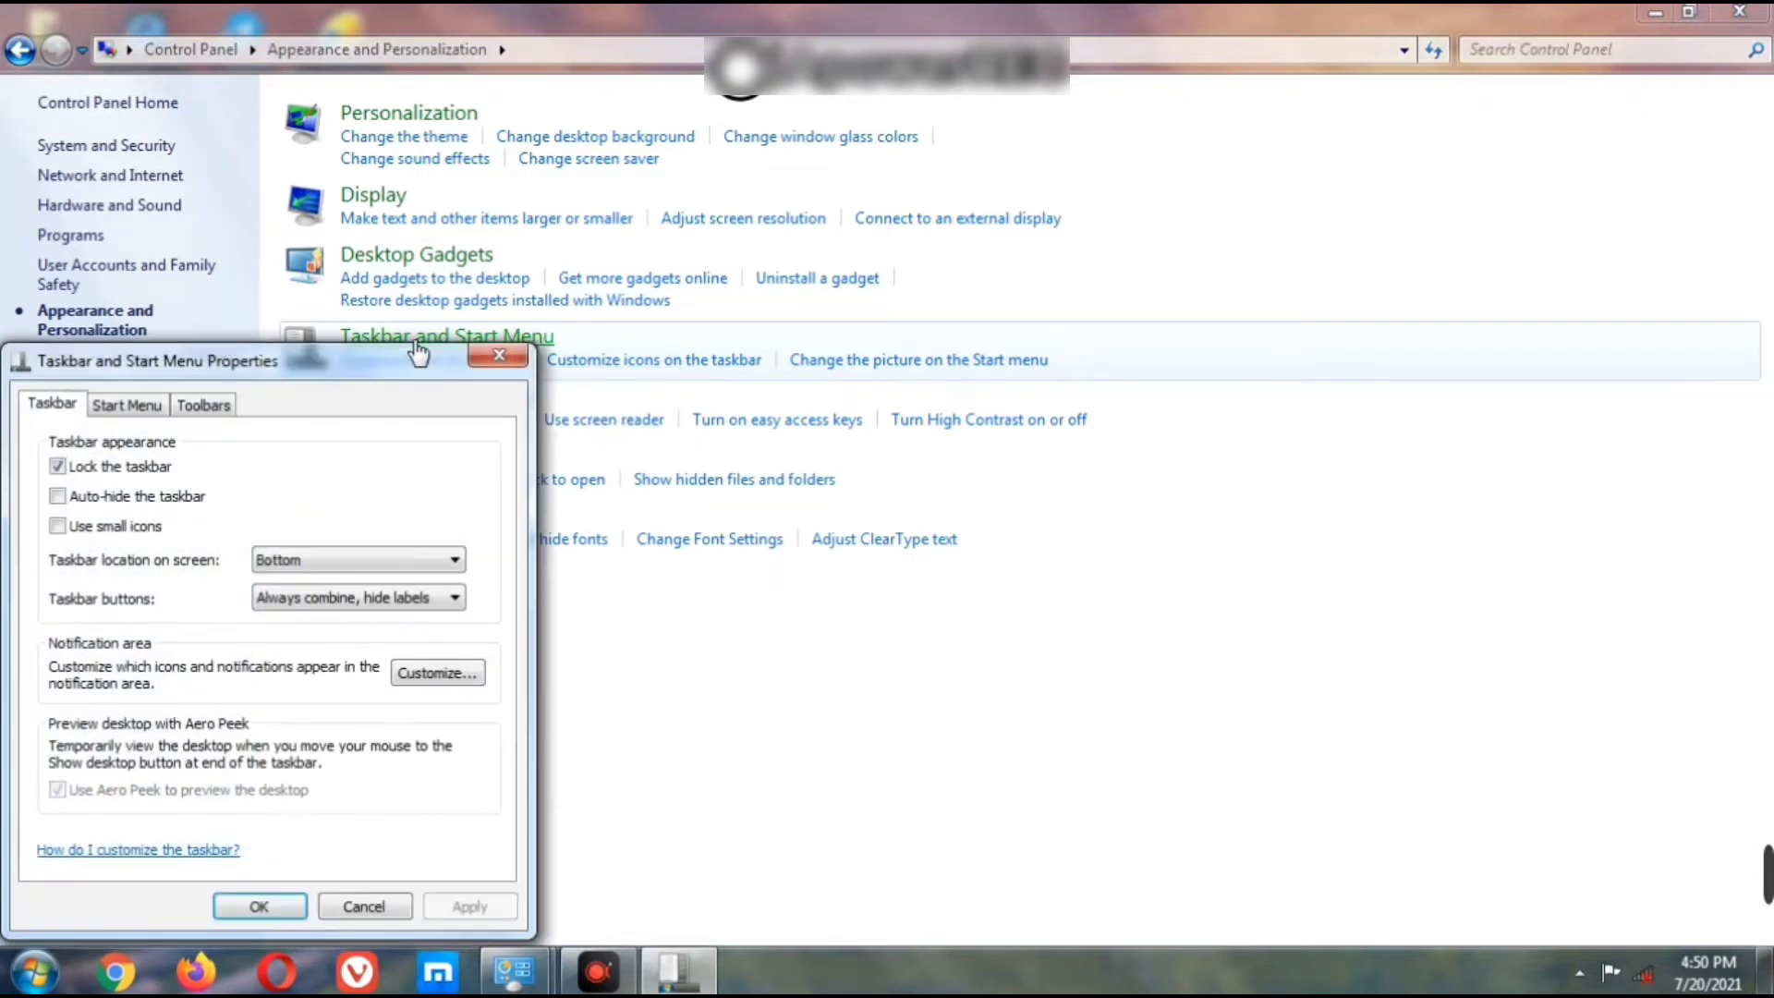
left_click_drag(396, 357, 1020, 159)
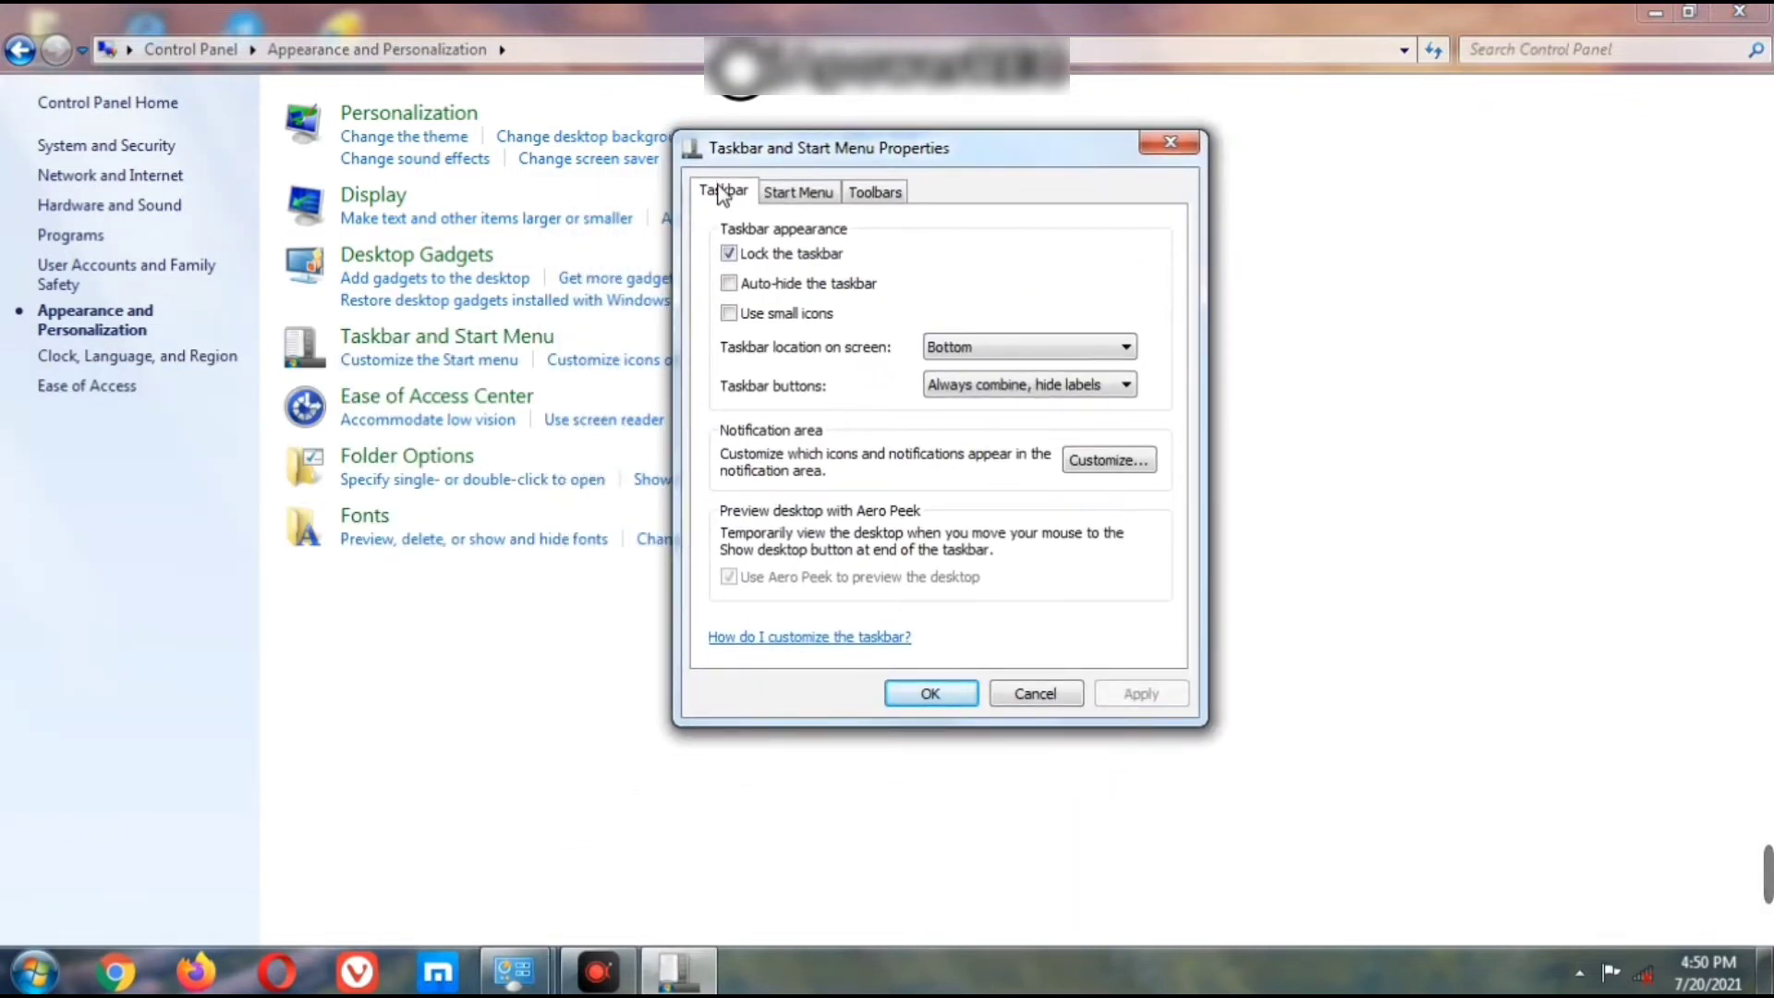
left_click(793, 194)
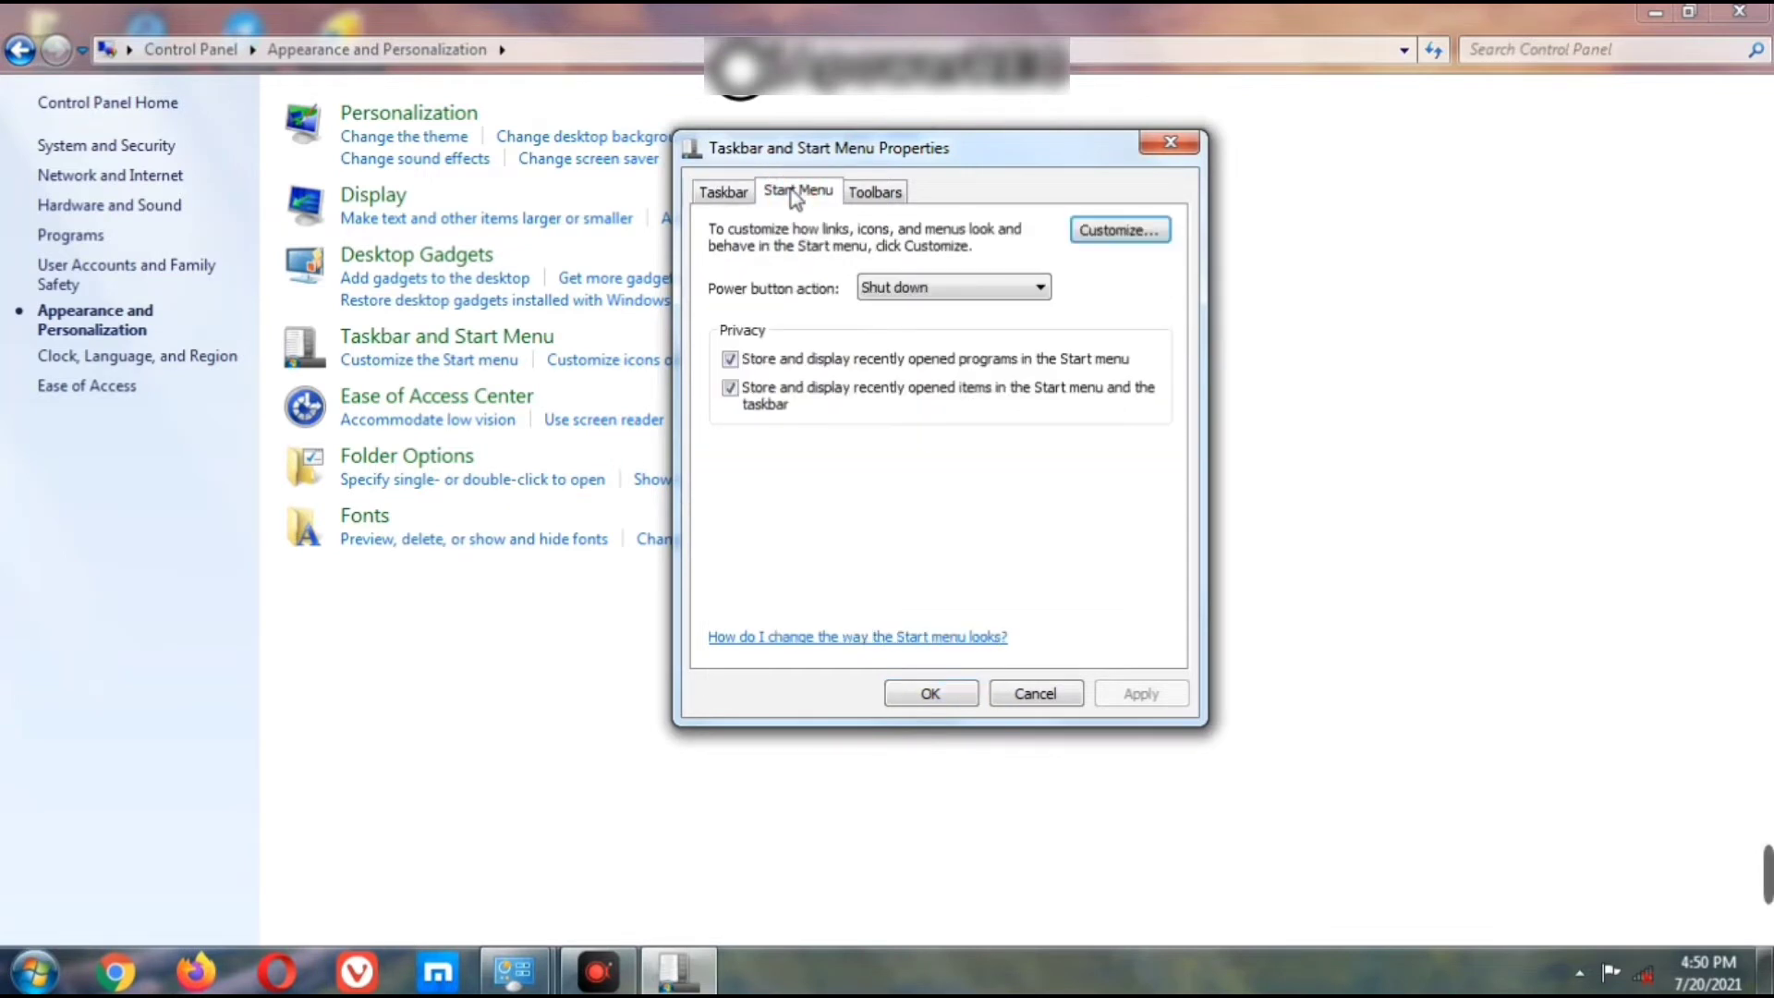
left_click(723, 193)
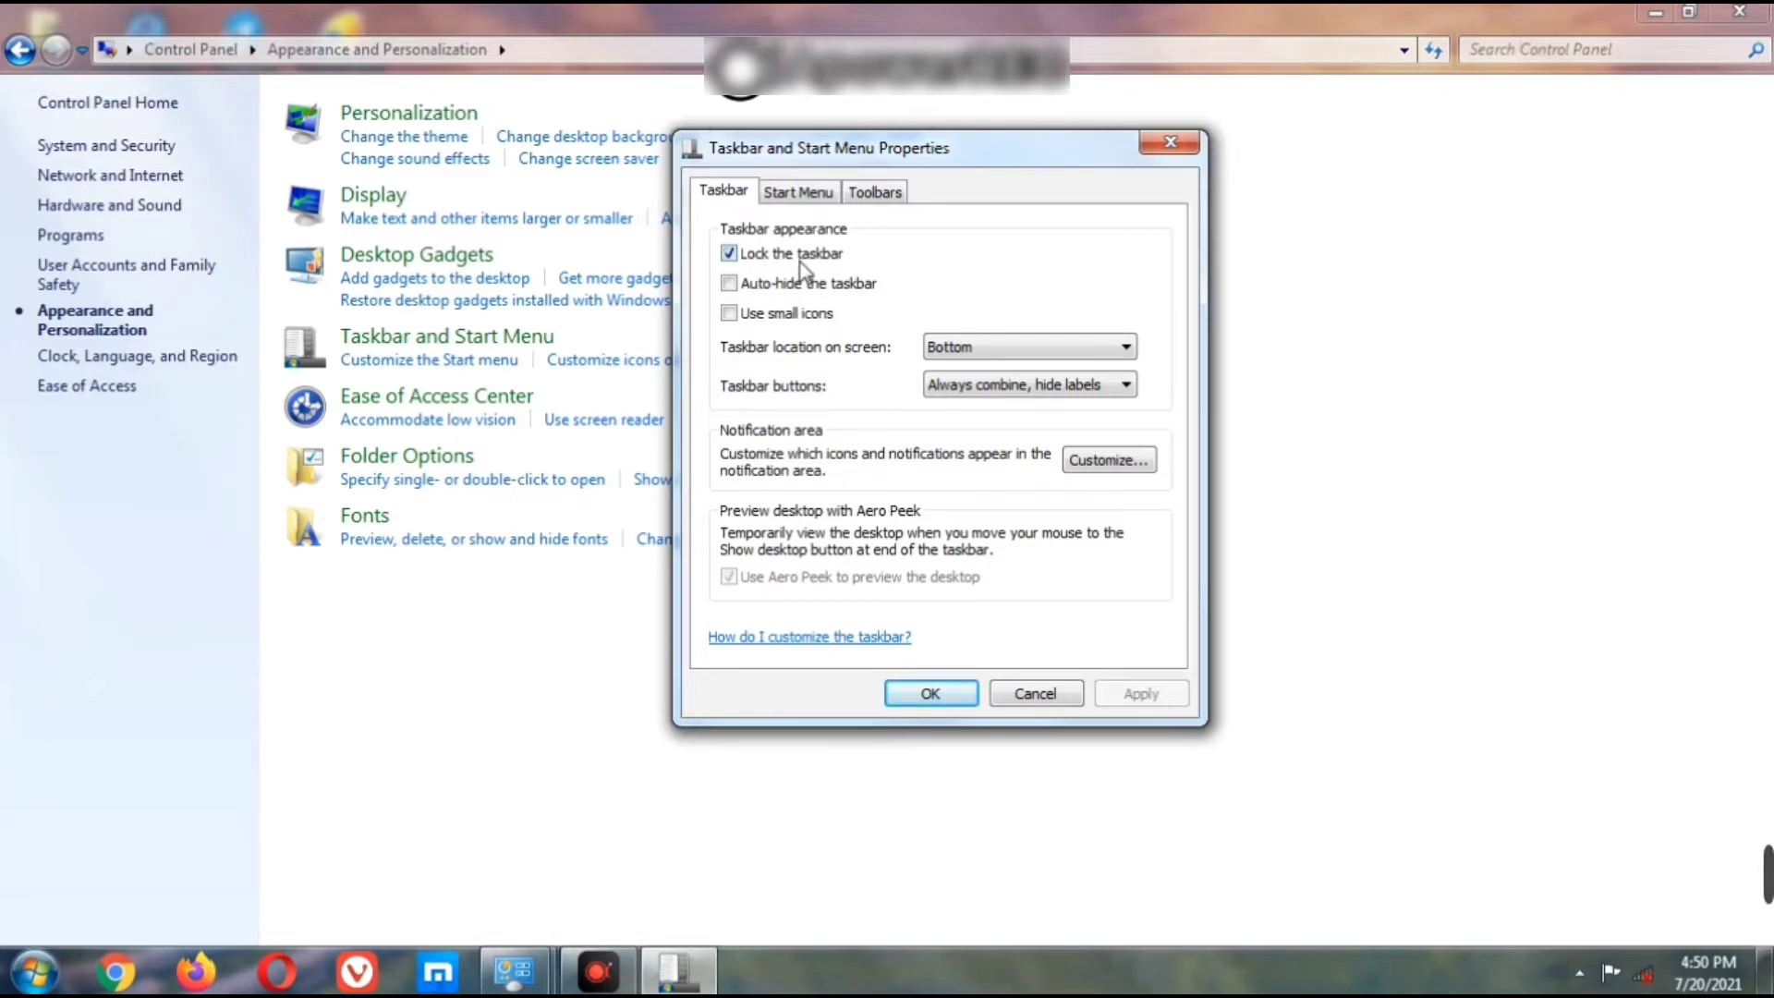
- Uncheck Lock the taskbar, apply with OK, and drag the taskbar back to the bottom edge
left_click(729, 255)
left_click(1150, 702)
left_click(942, 698)
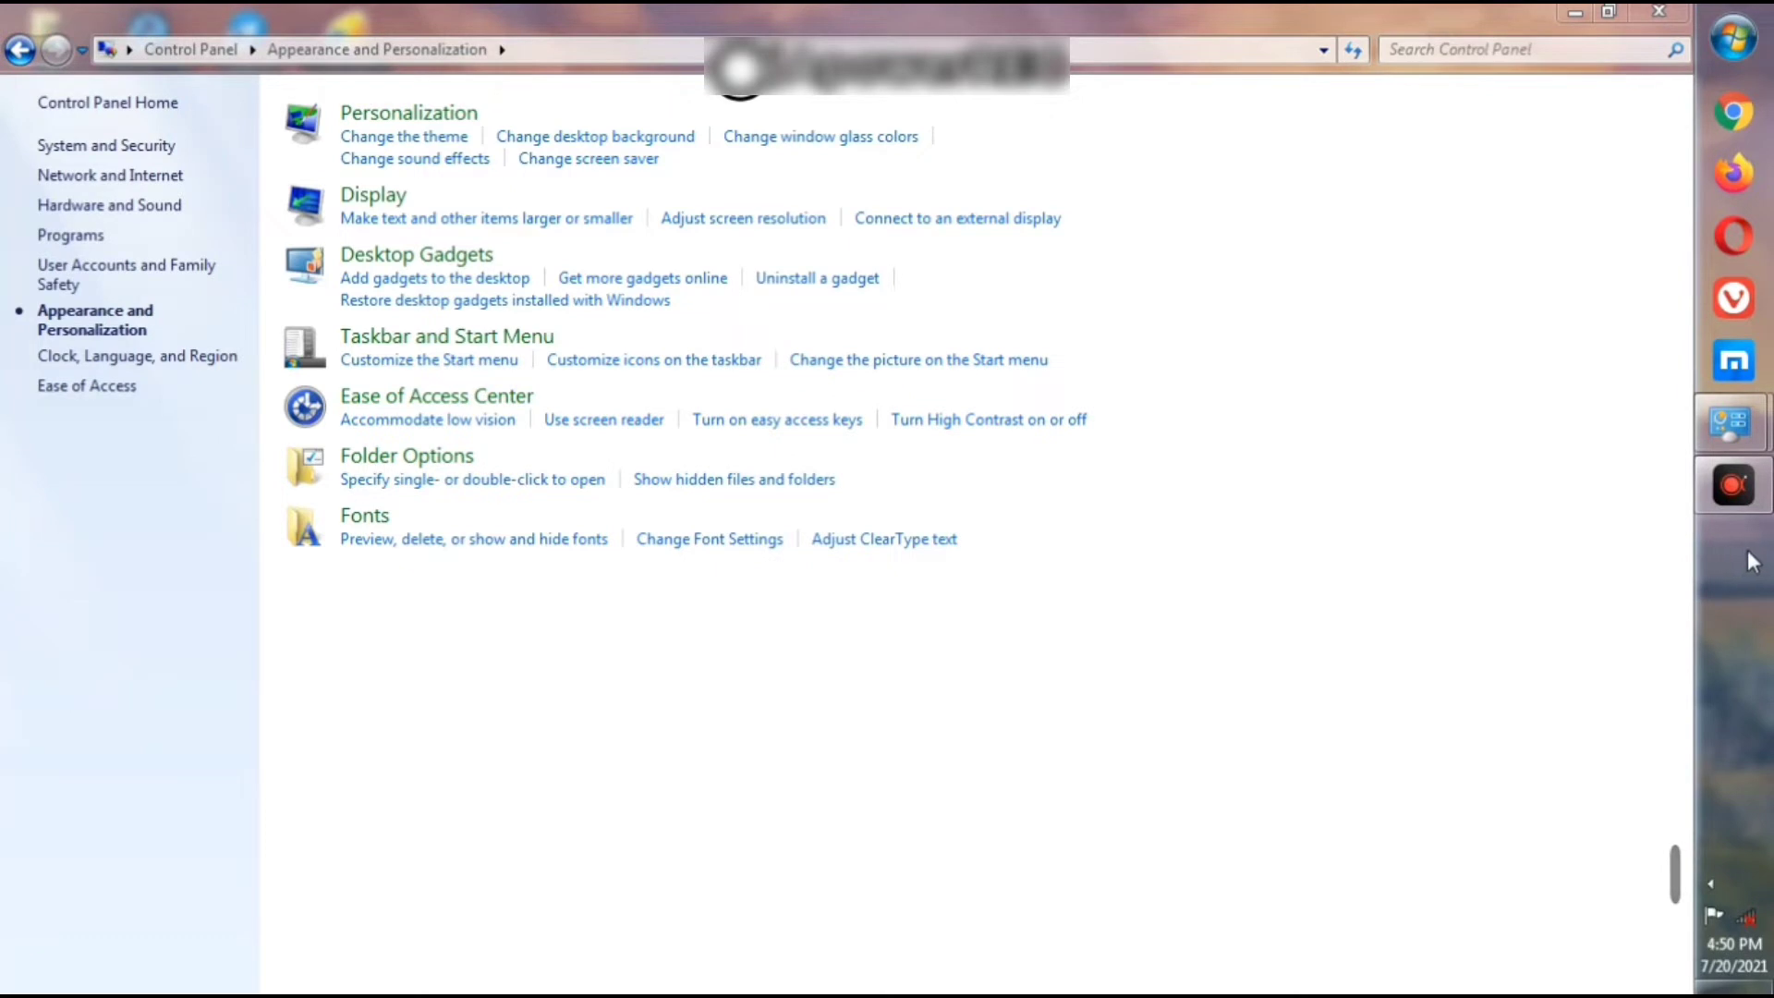
left_click_drag(1739, 540, 789, 950)
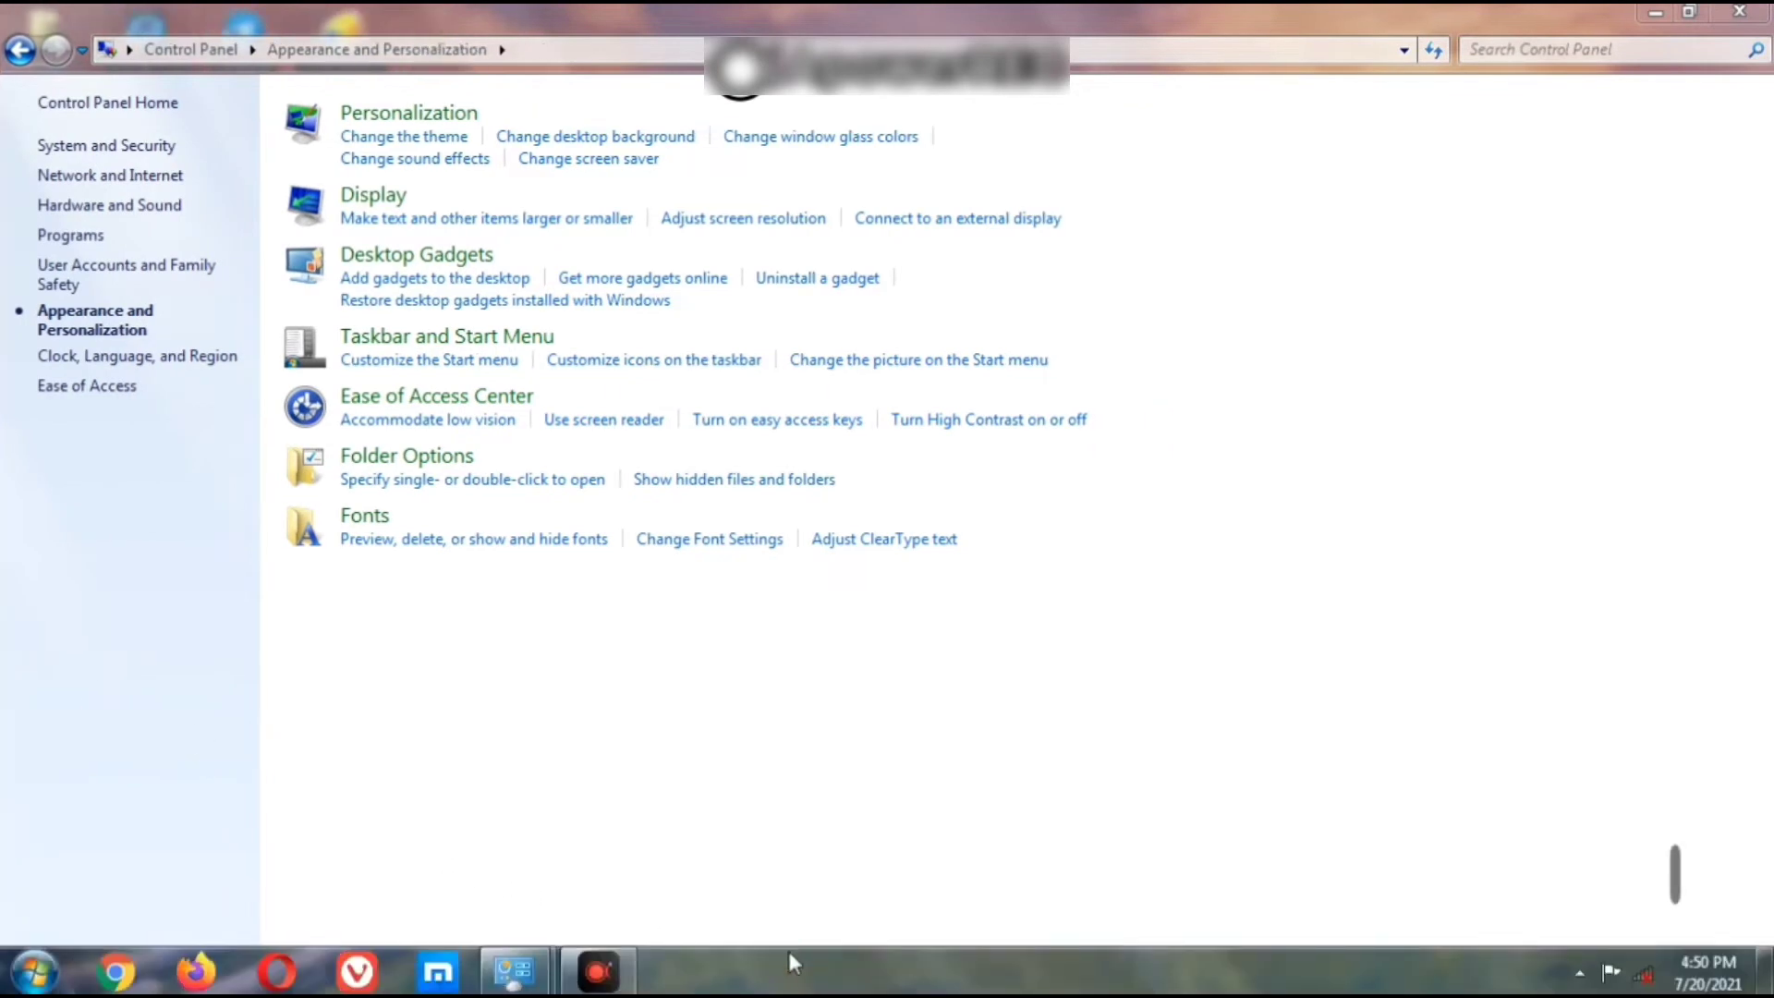
- Reopen Taskbar and Start Menu Properties, re-check Lock the taskbar, centre the dialog and apply
left_click(387, 340)
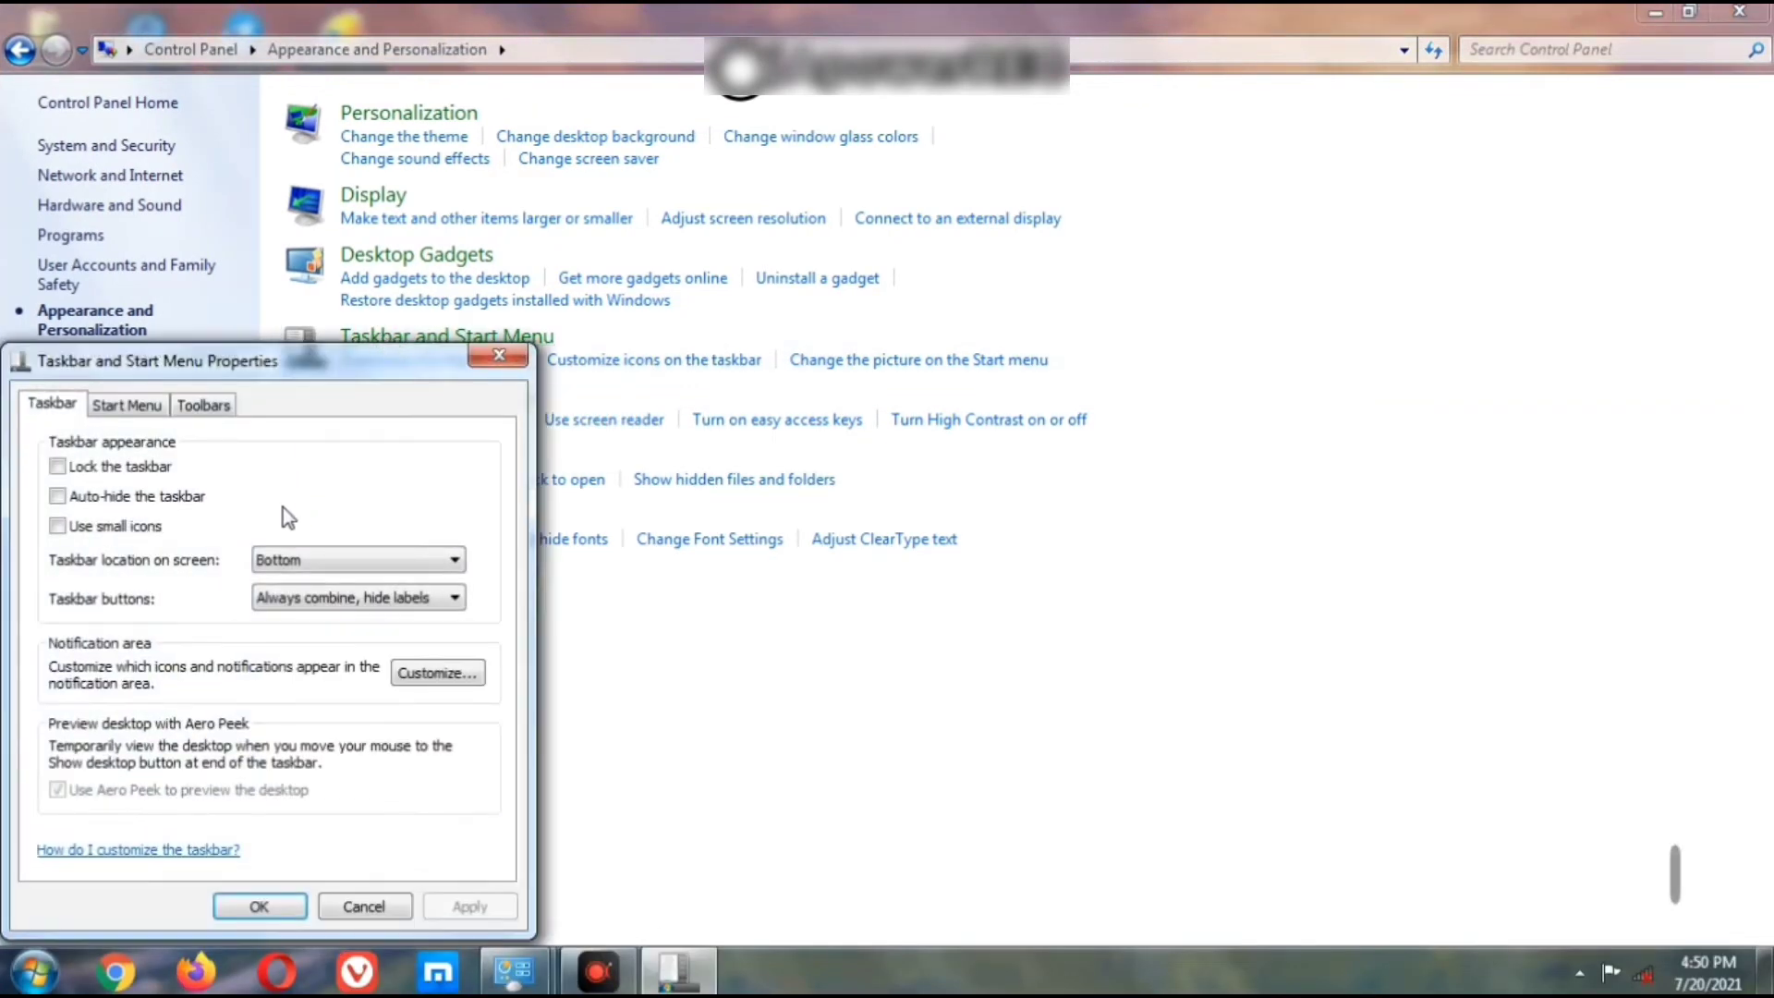
left_click(56, 467)
left_click_drag(292, 359, 1001, 178)
left_click(1179, 726)
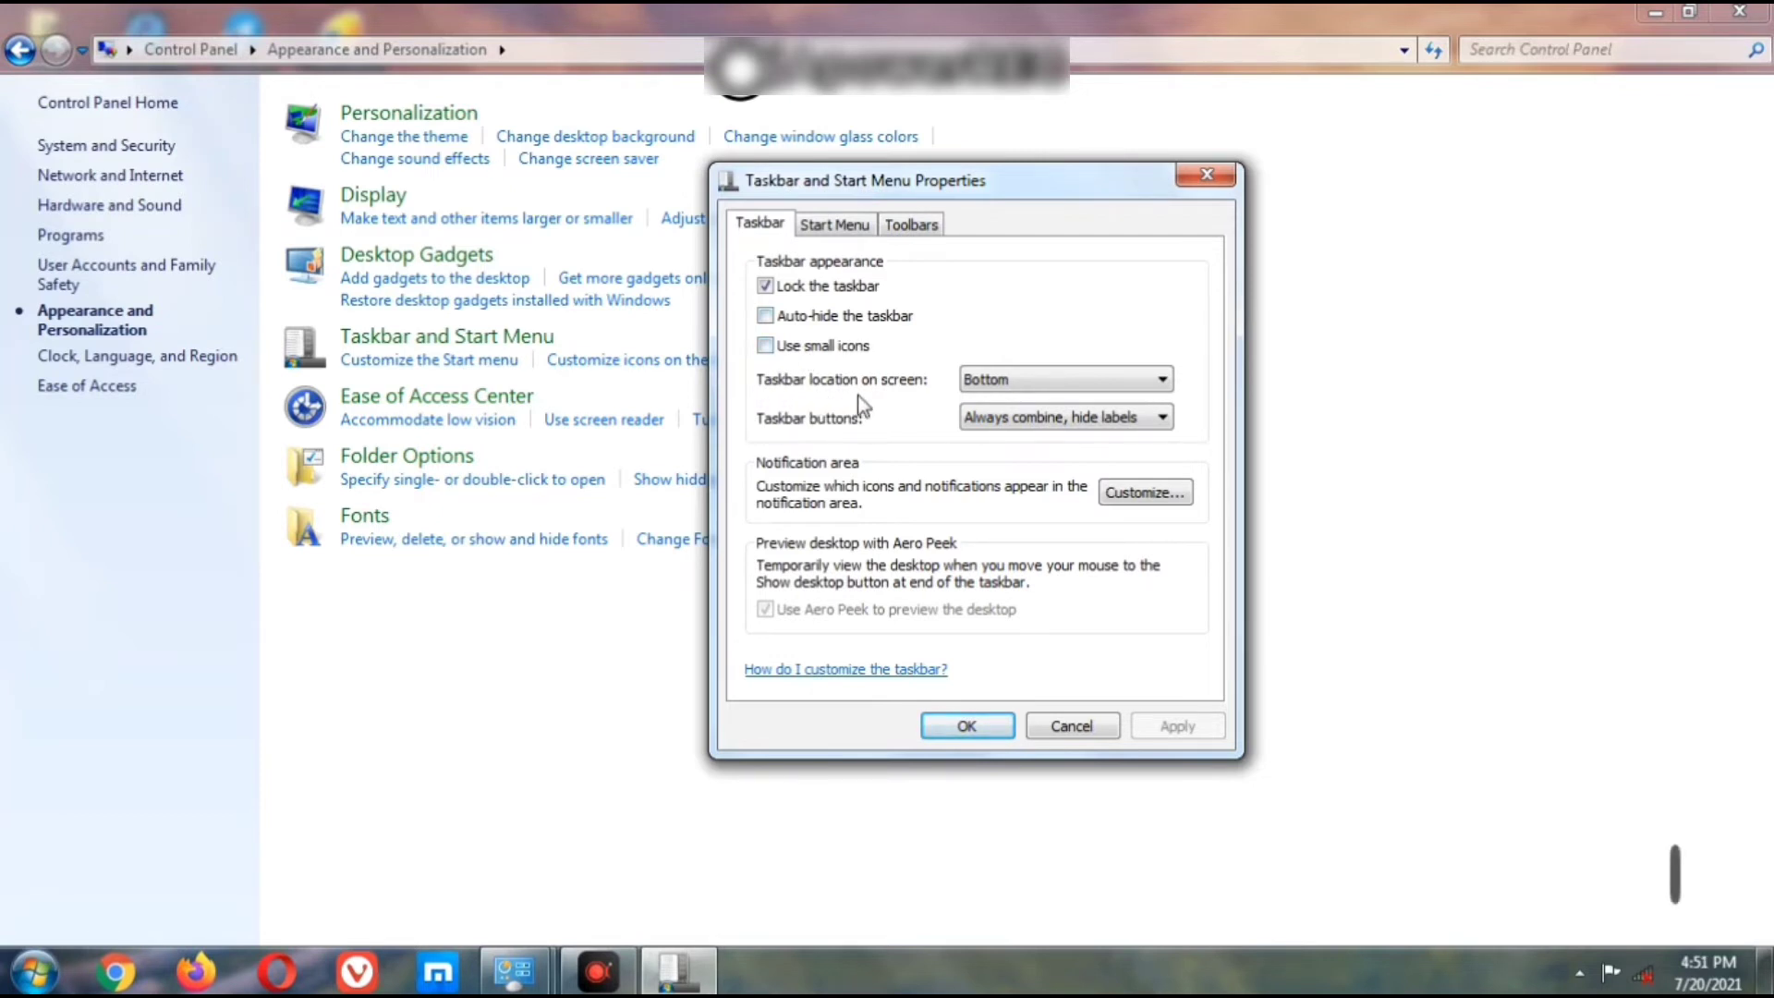
- Switch the taskbar location to Left, then back to Bottom, and apply with OK
left_click(1165, 376)
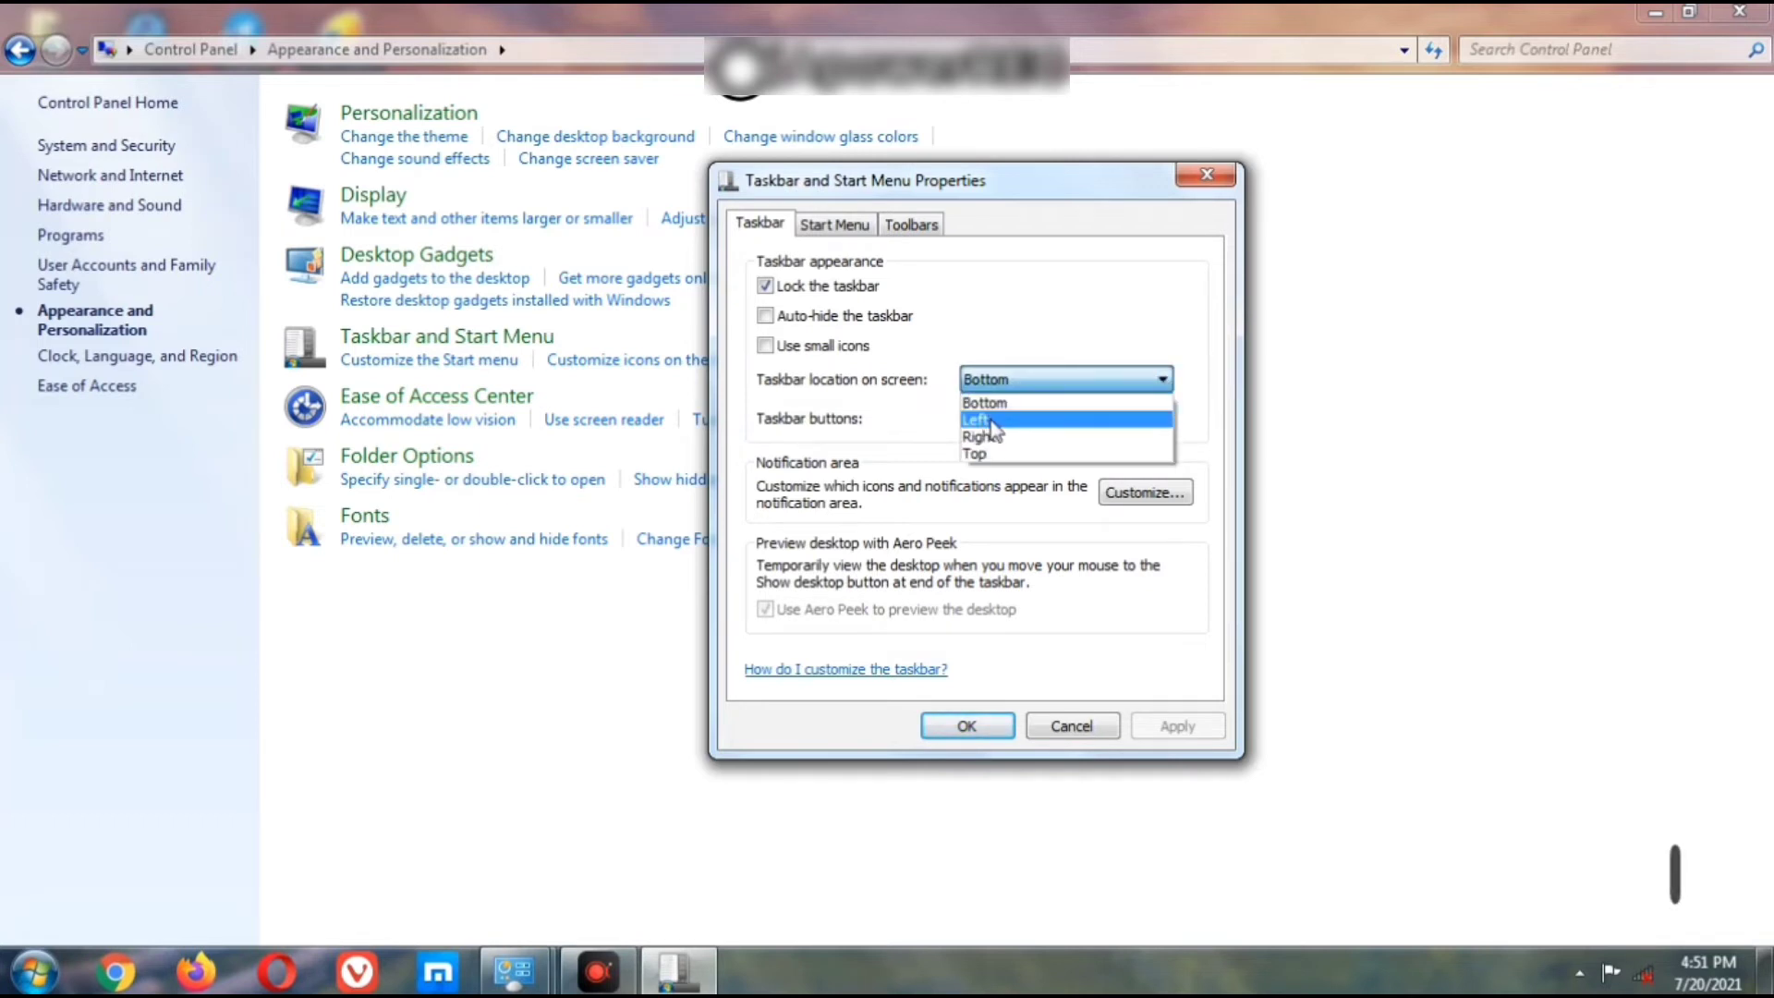
left_click(991, 420)
left_click(1166, 379)
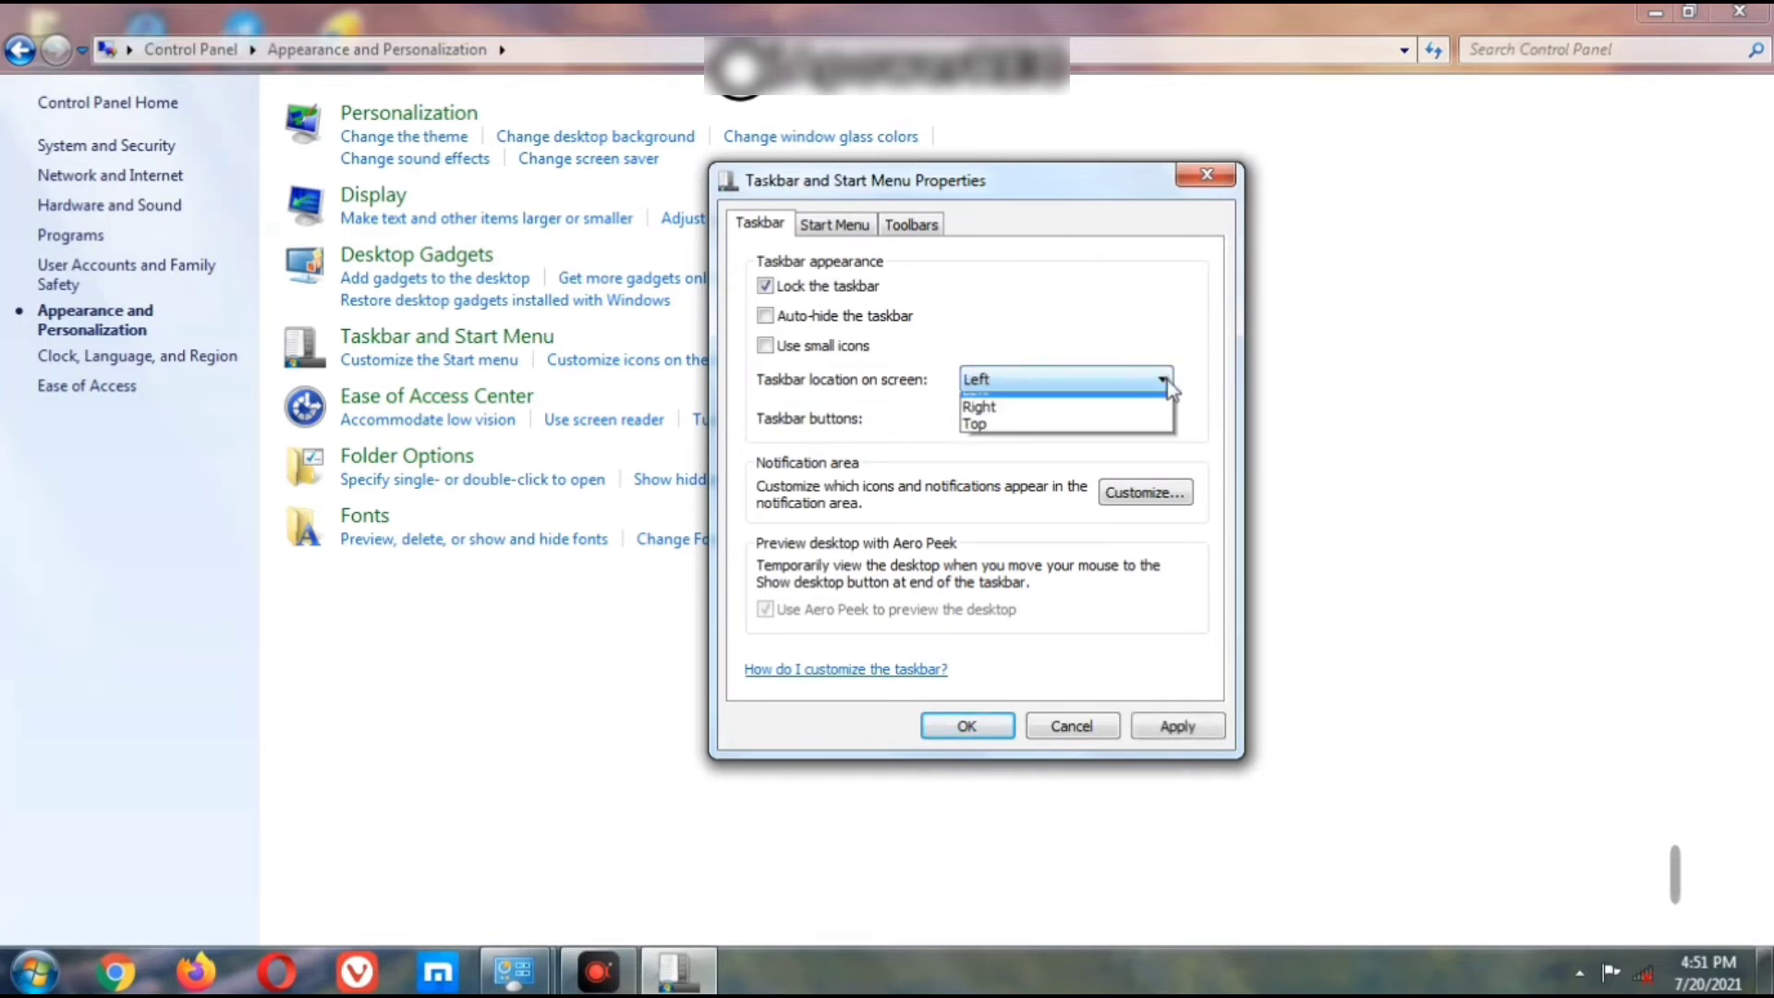
left_click(1011, 401)
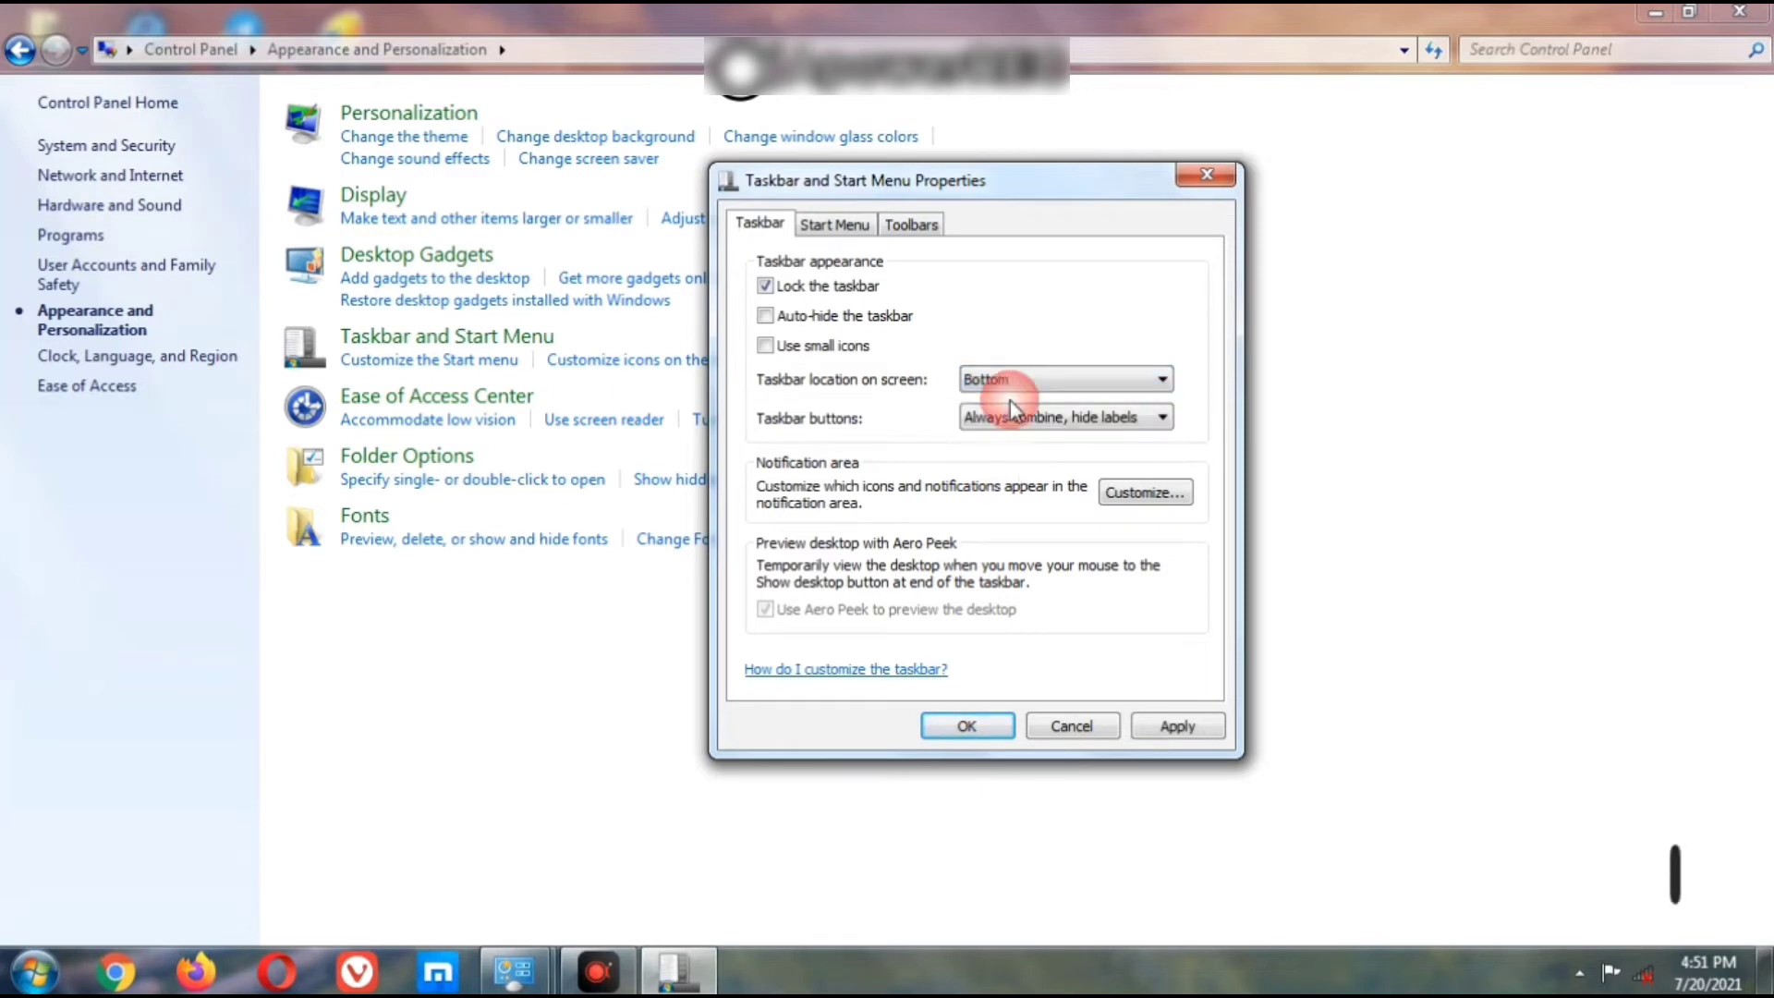
left_click(1184, 721)
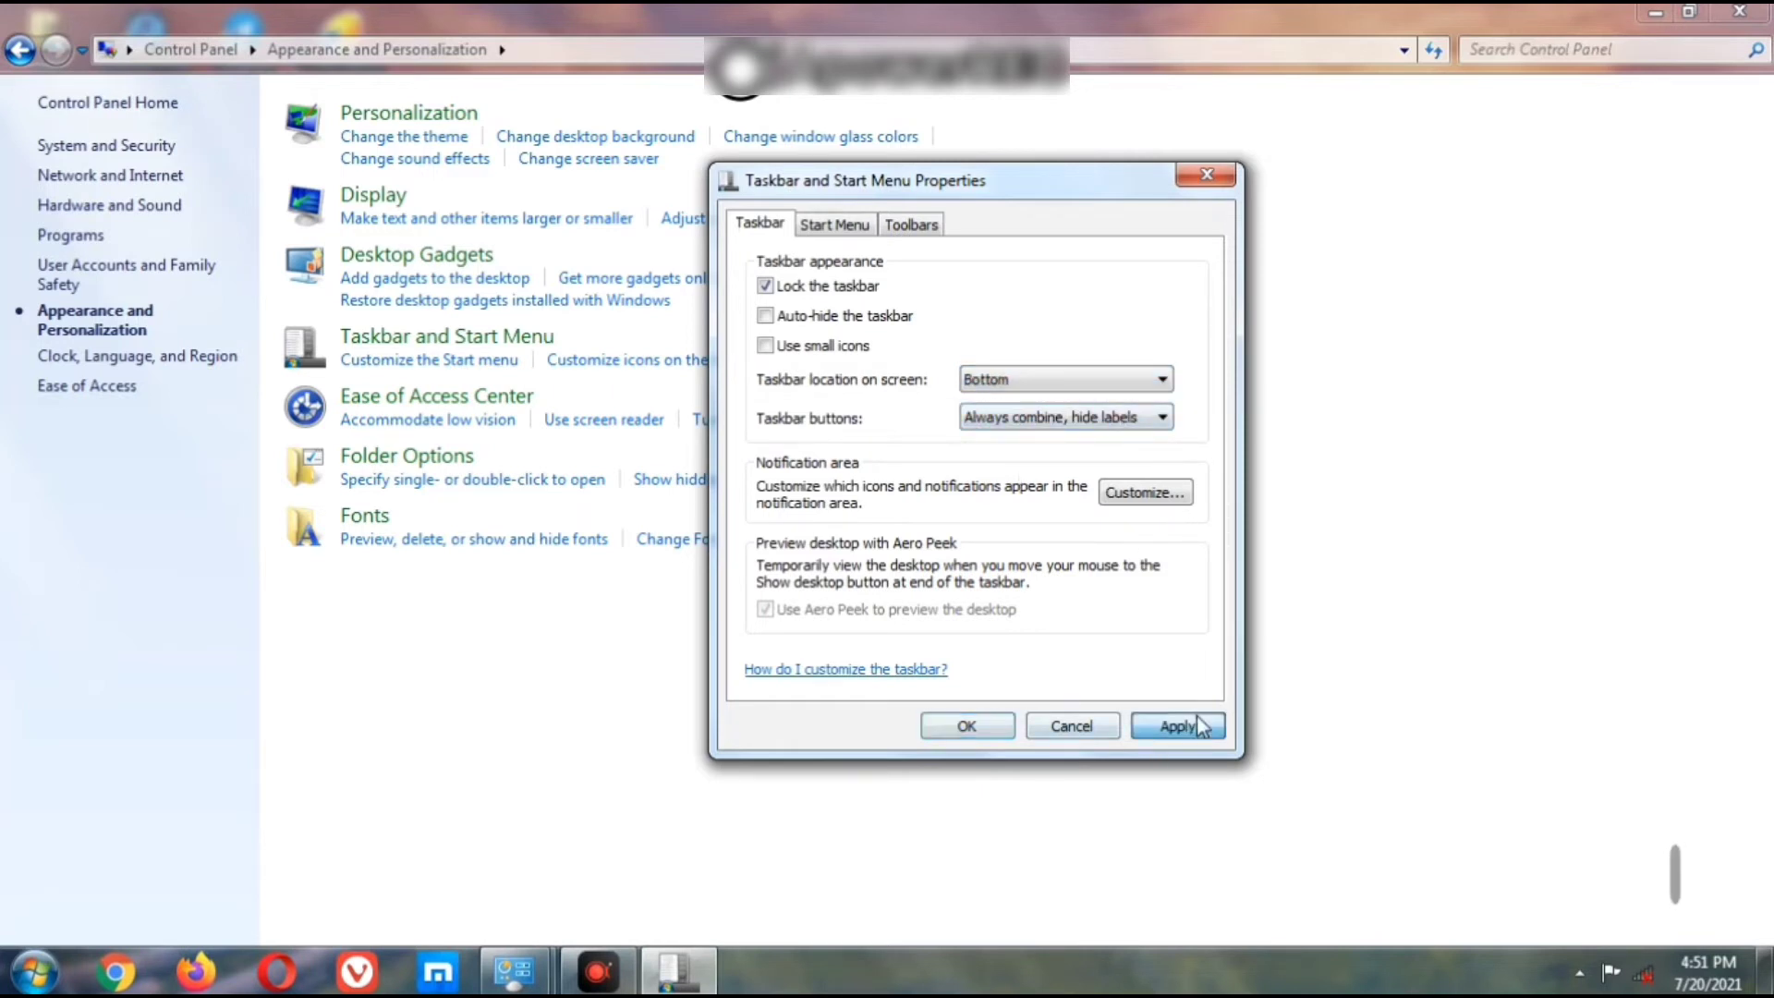
left_click(966, 726)
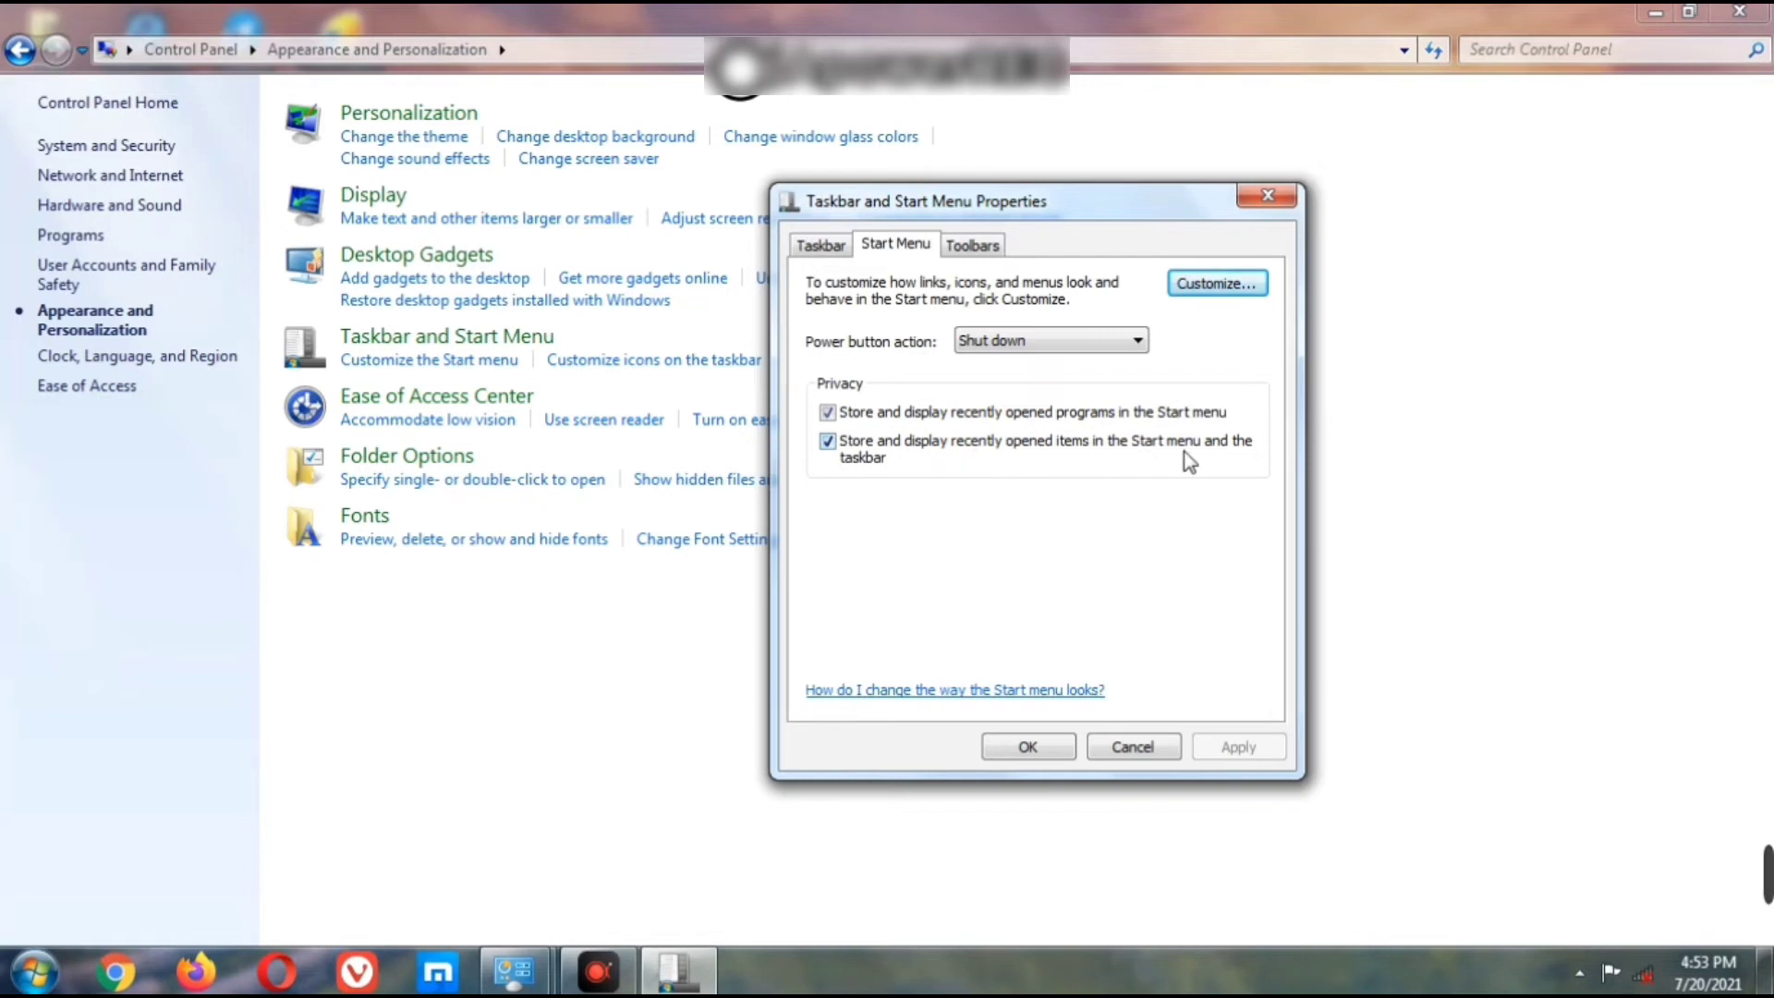
- Confirm the Taskbar and Start Menu Properties dialog with OK
left_click(1029, 749)
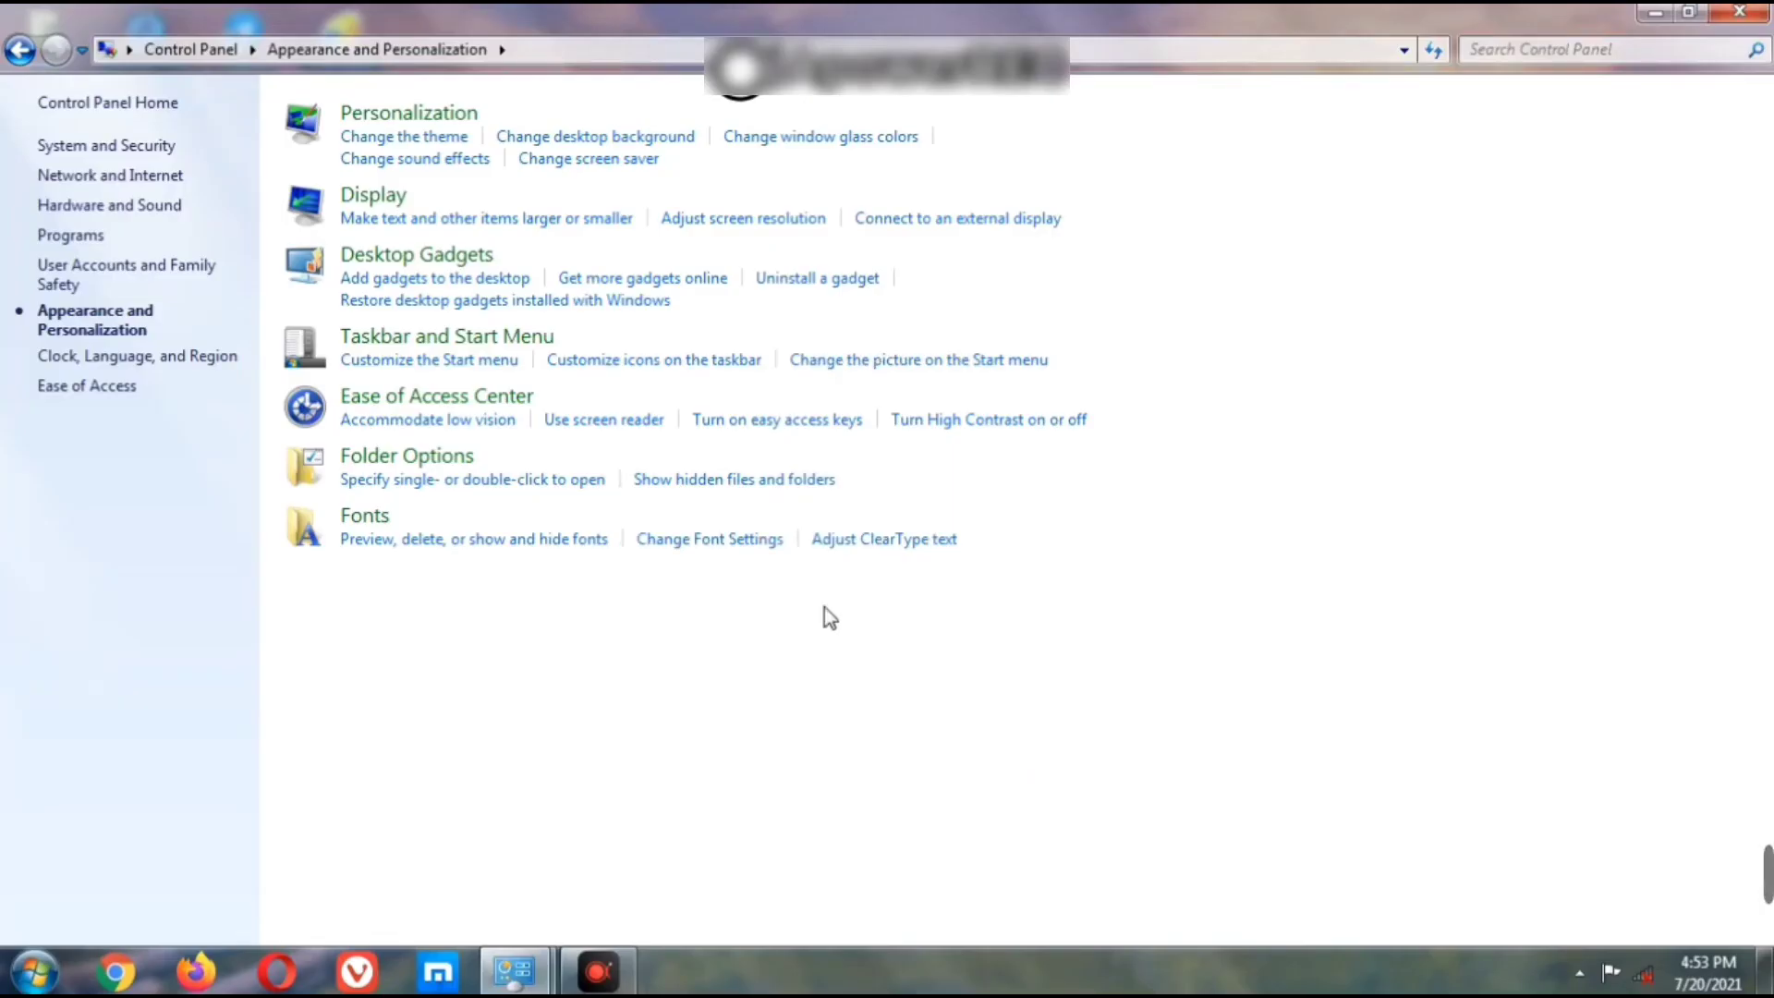
- Go back to Control Panel home, open Hardware and Sound, then Mouse, centring the dialog
left_click(20, 50)
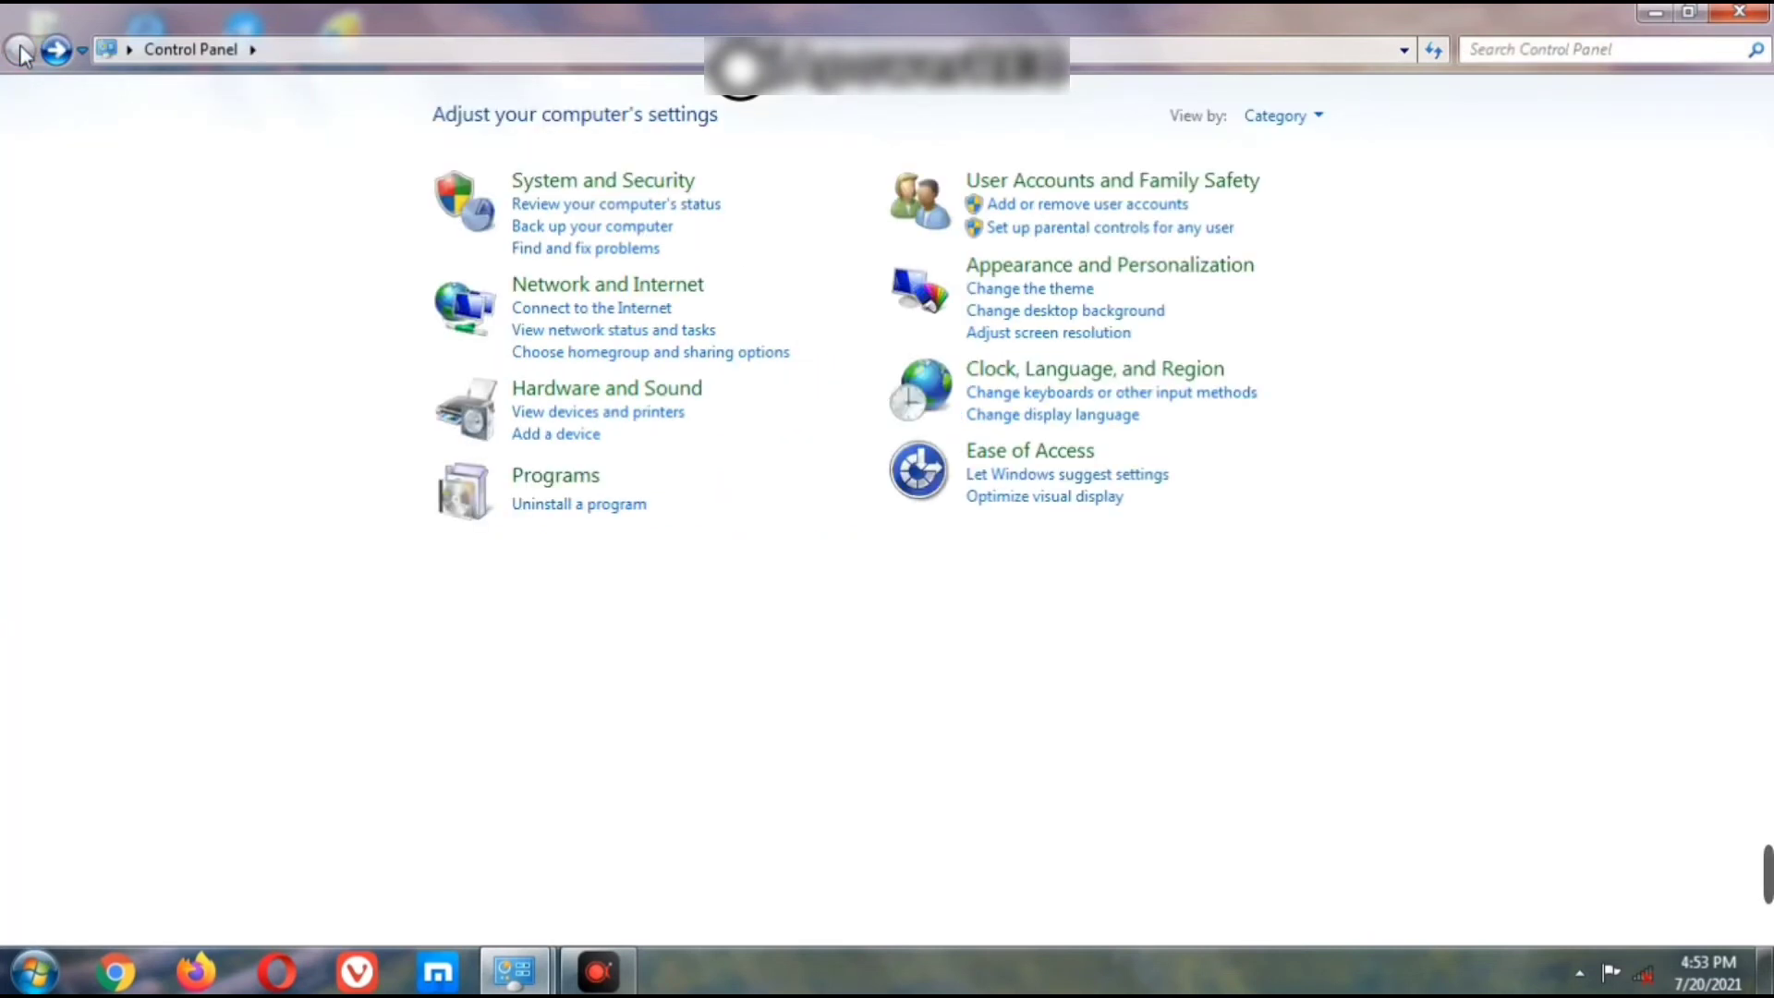
left_click(602, 388)
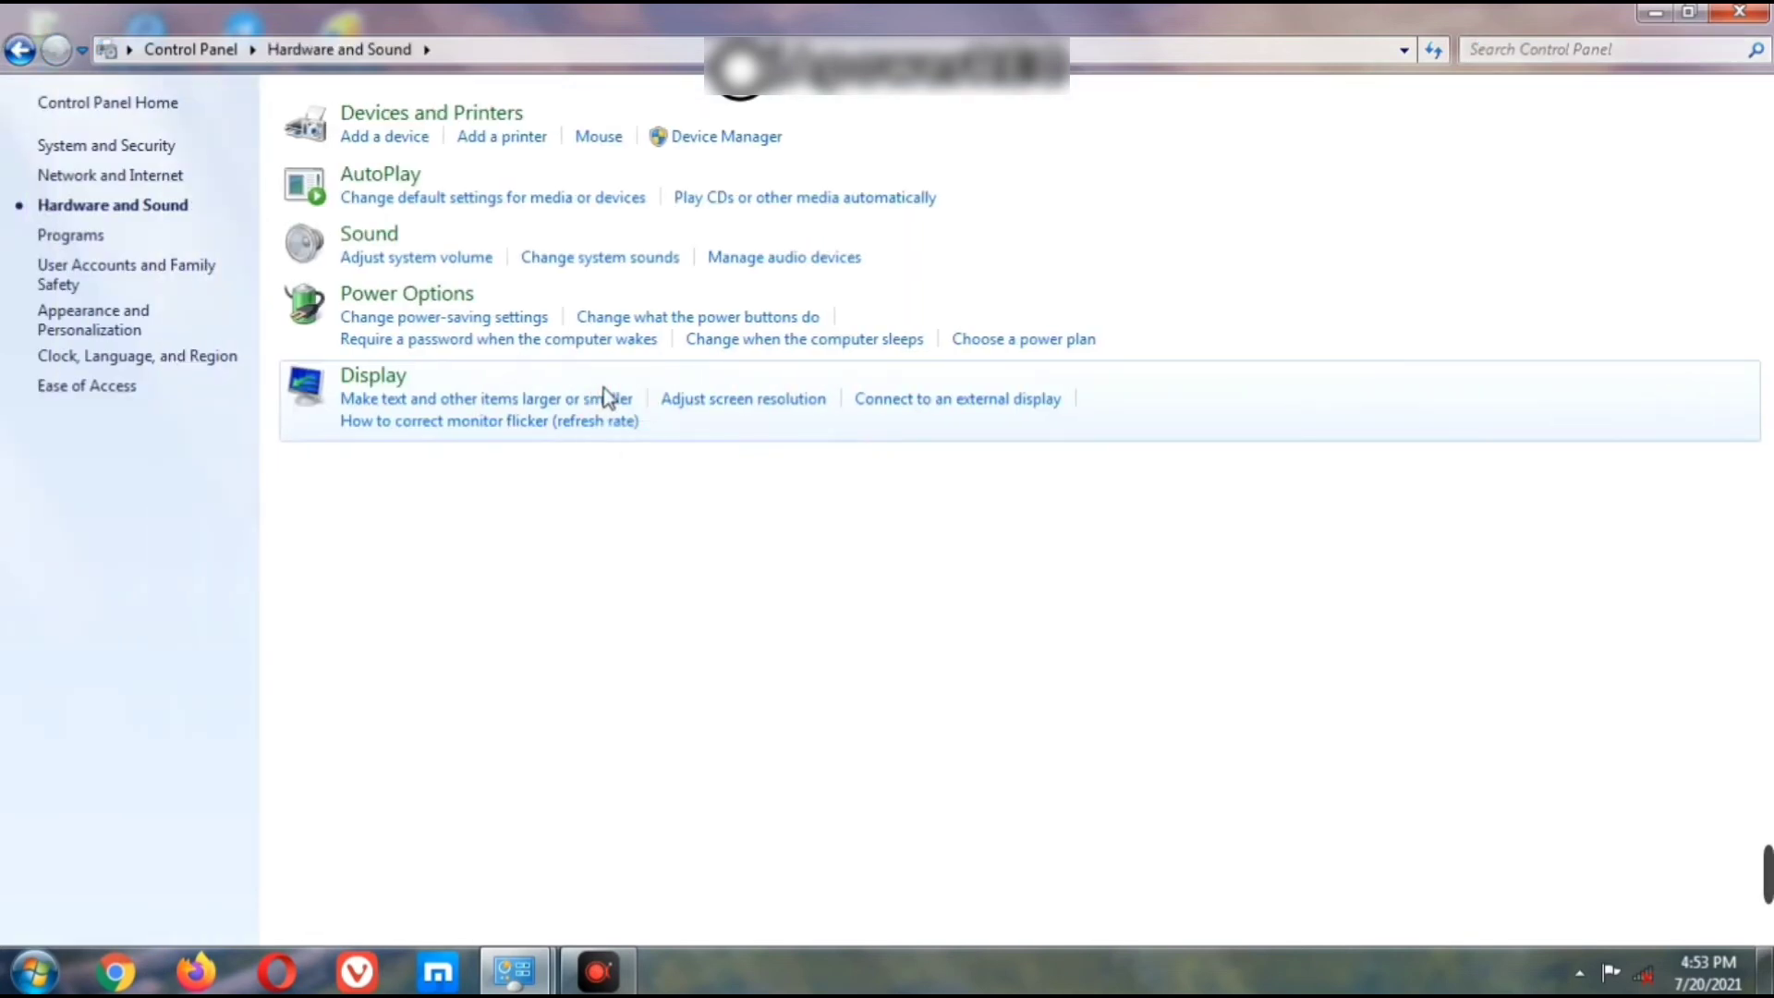
left_click(586, 143)
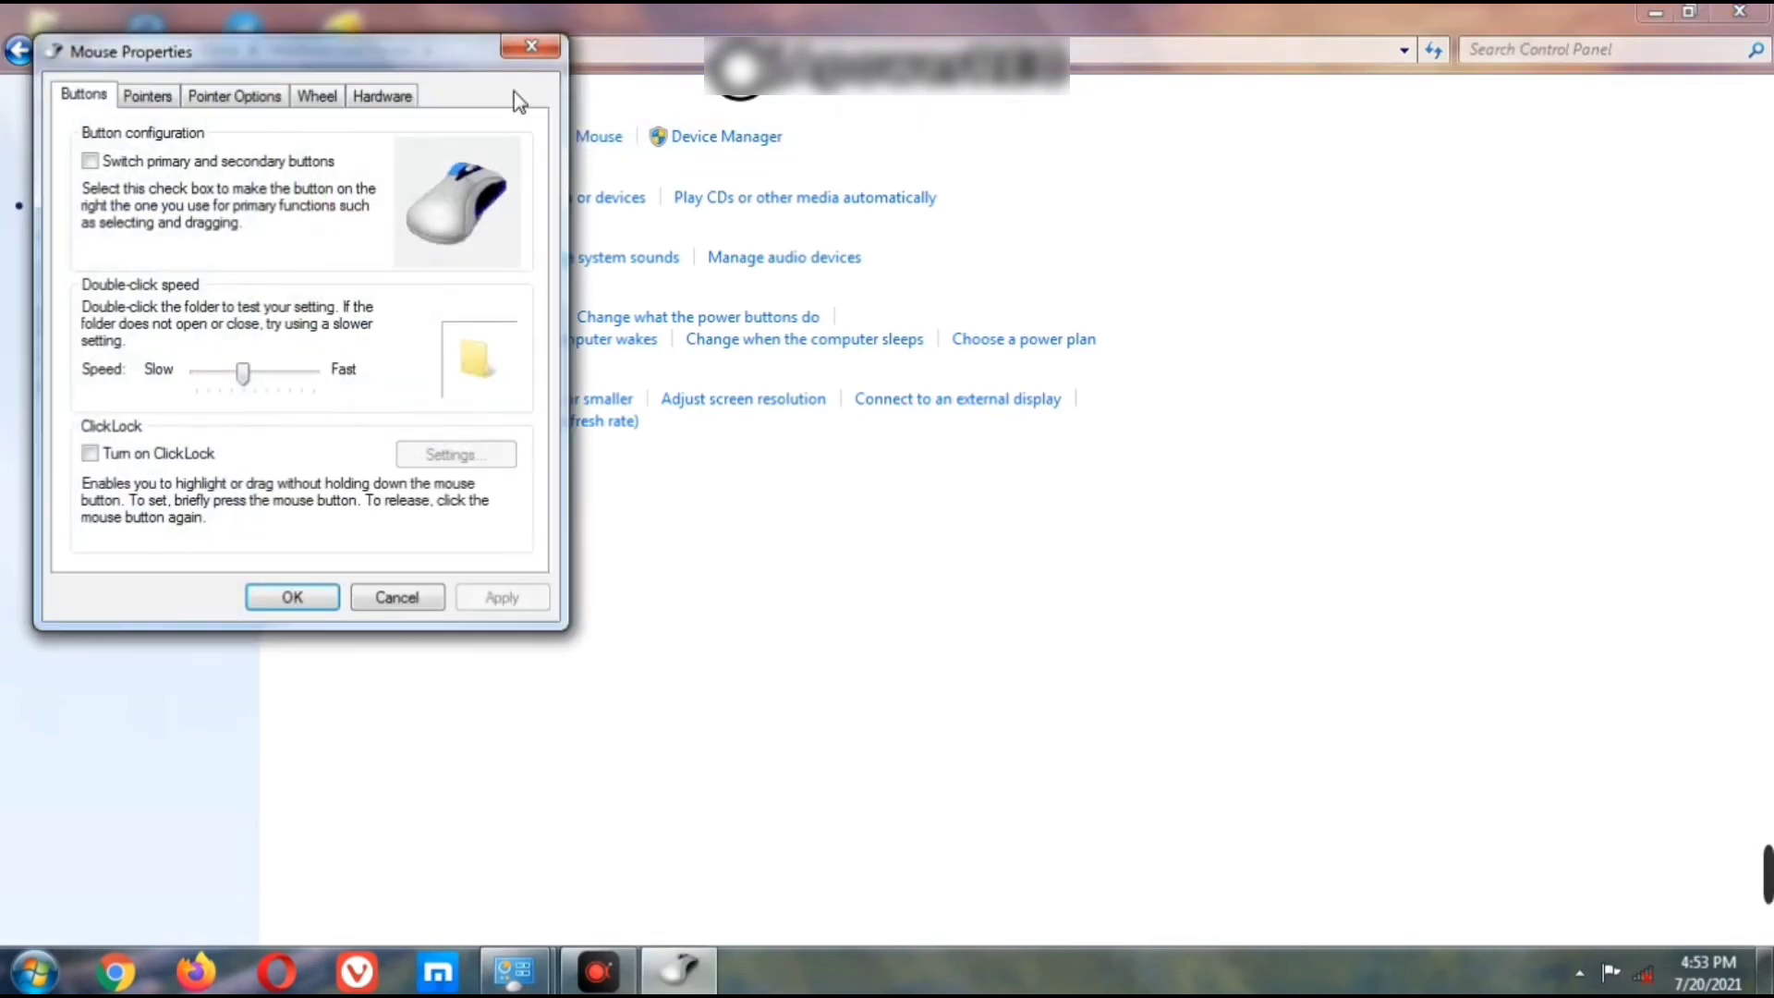
left_click_drag(318, 30, 1051, 168)
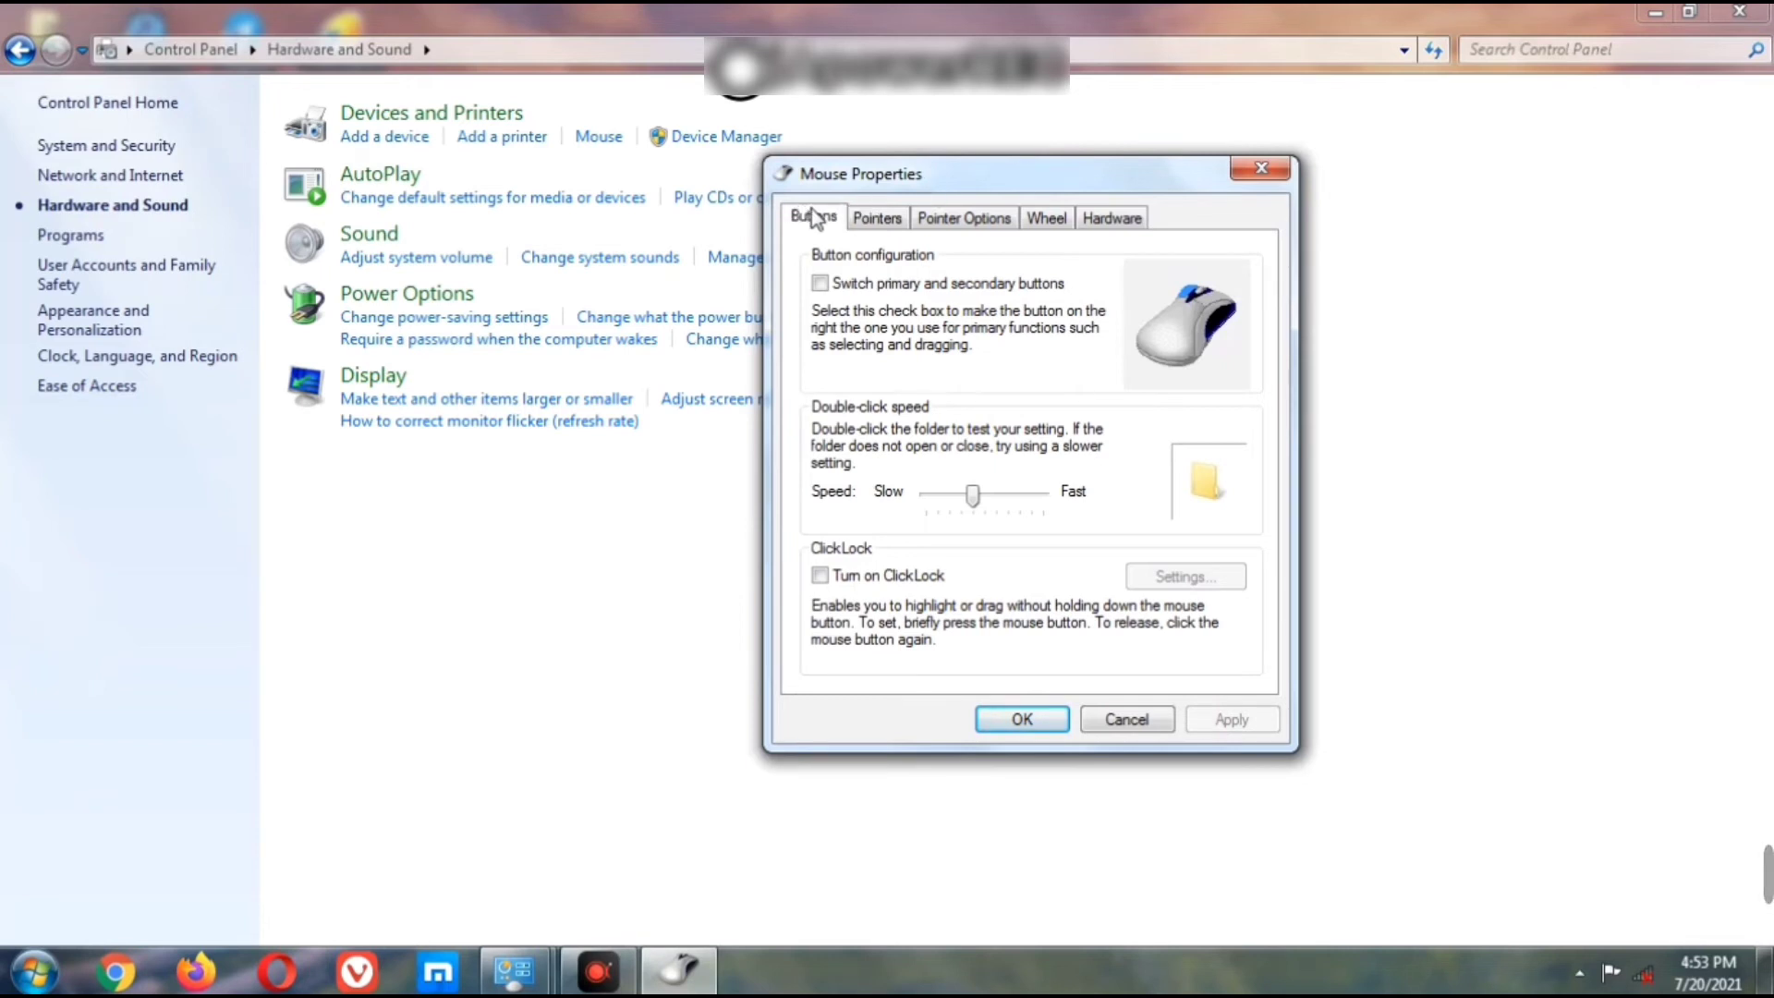
- Browse the Pointers, Pointer Options and Buttons tabs, ending on Pointers with the Windows Aero scheme
left_click(876, 218)
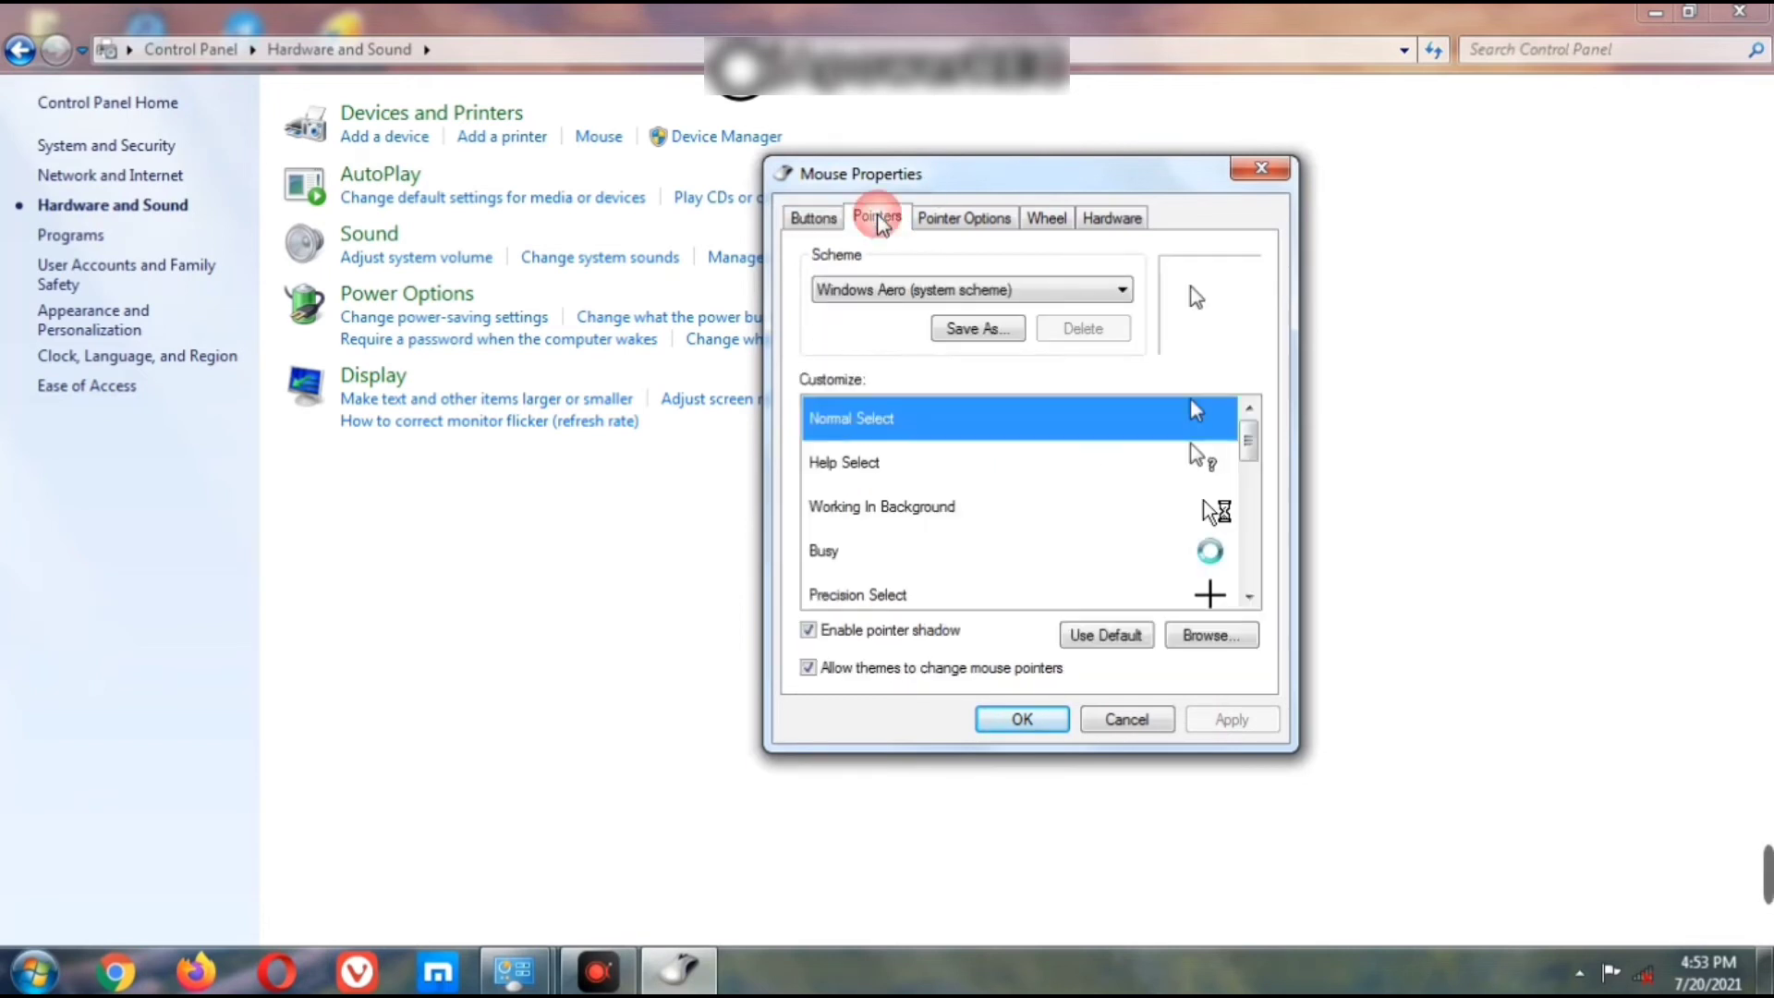
left_click(963, 219)
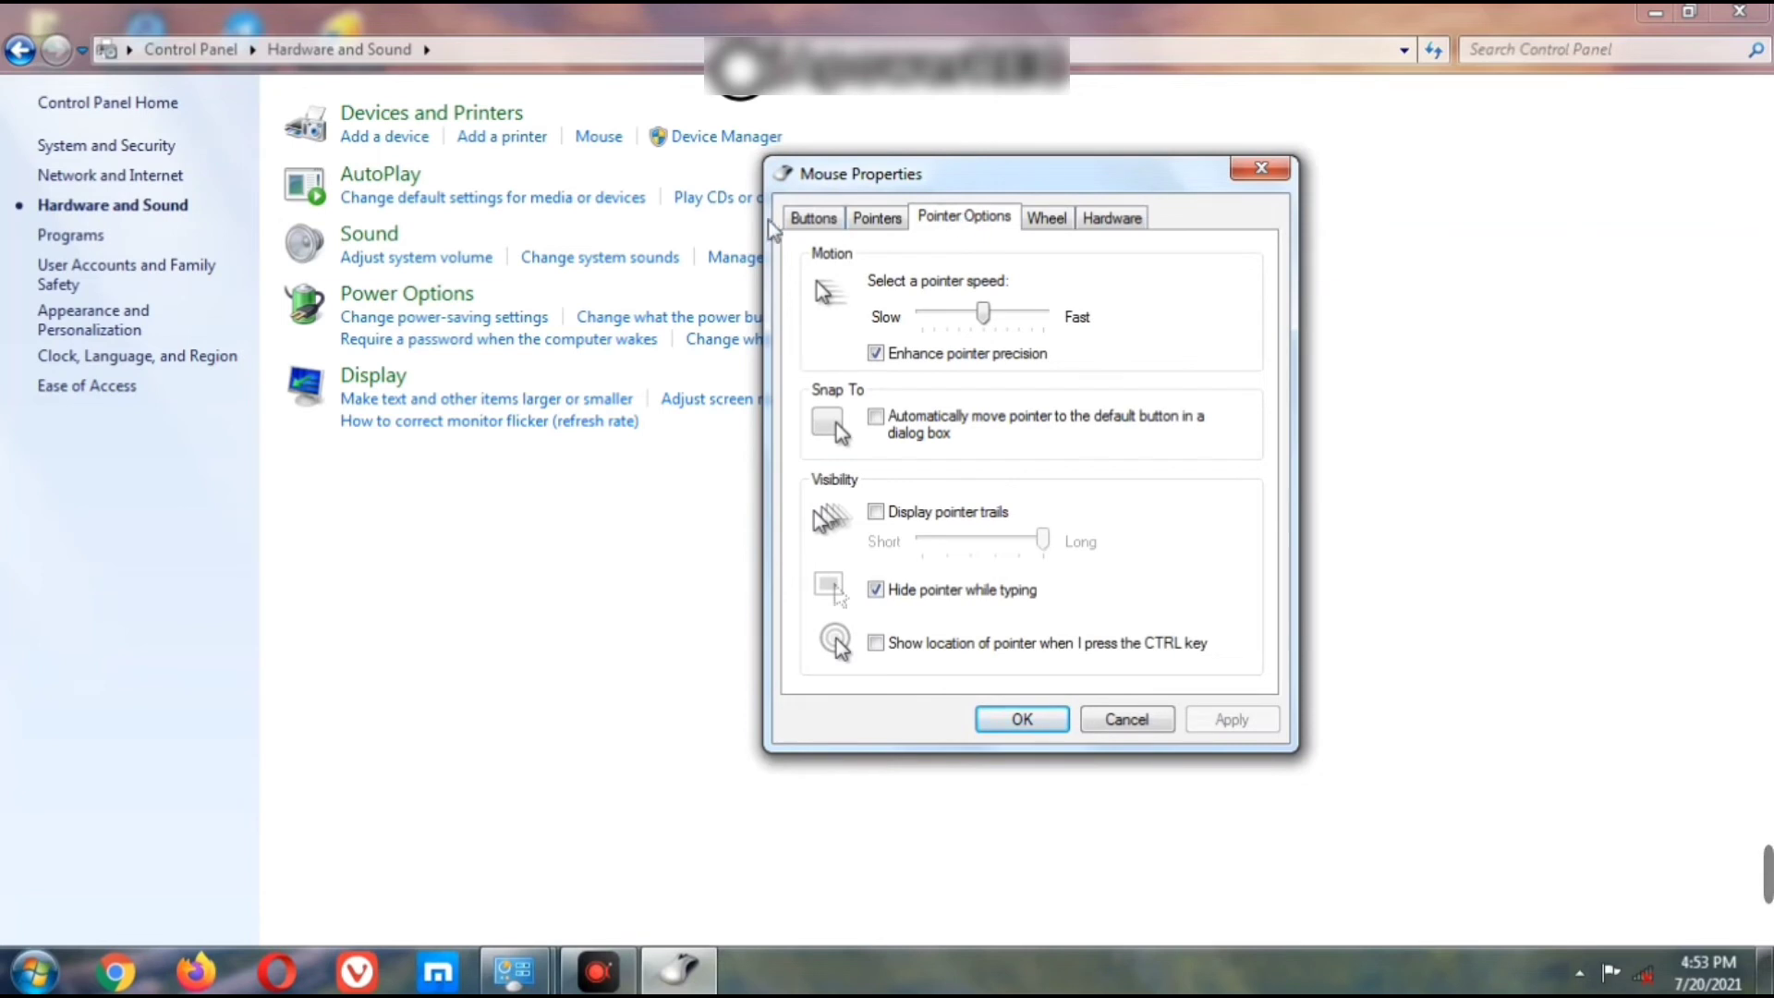
left_click(812, 219)
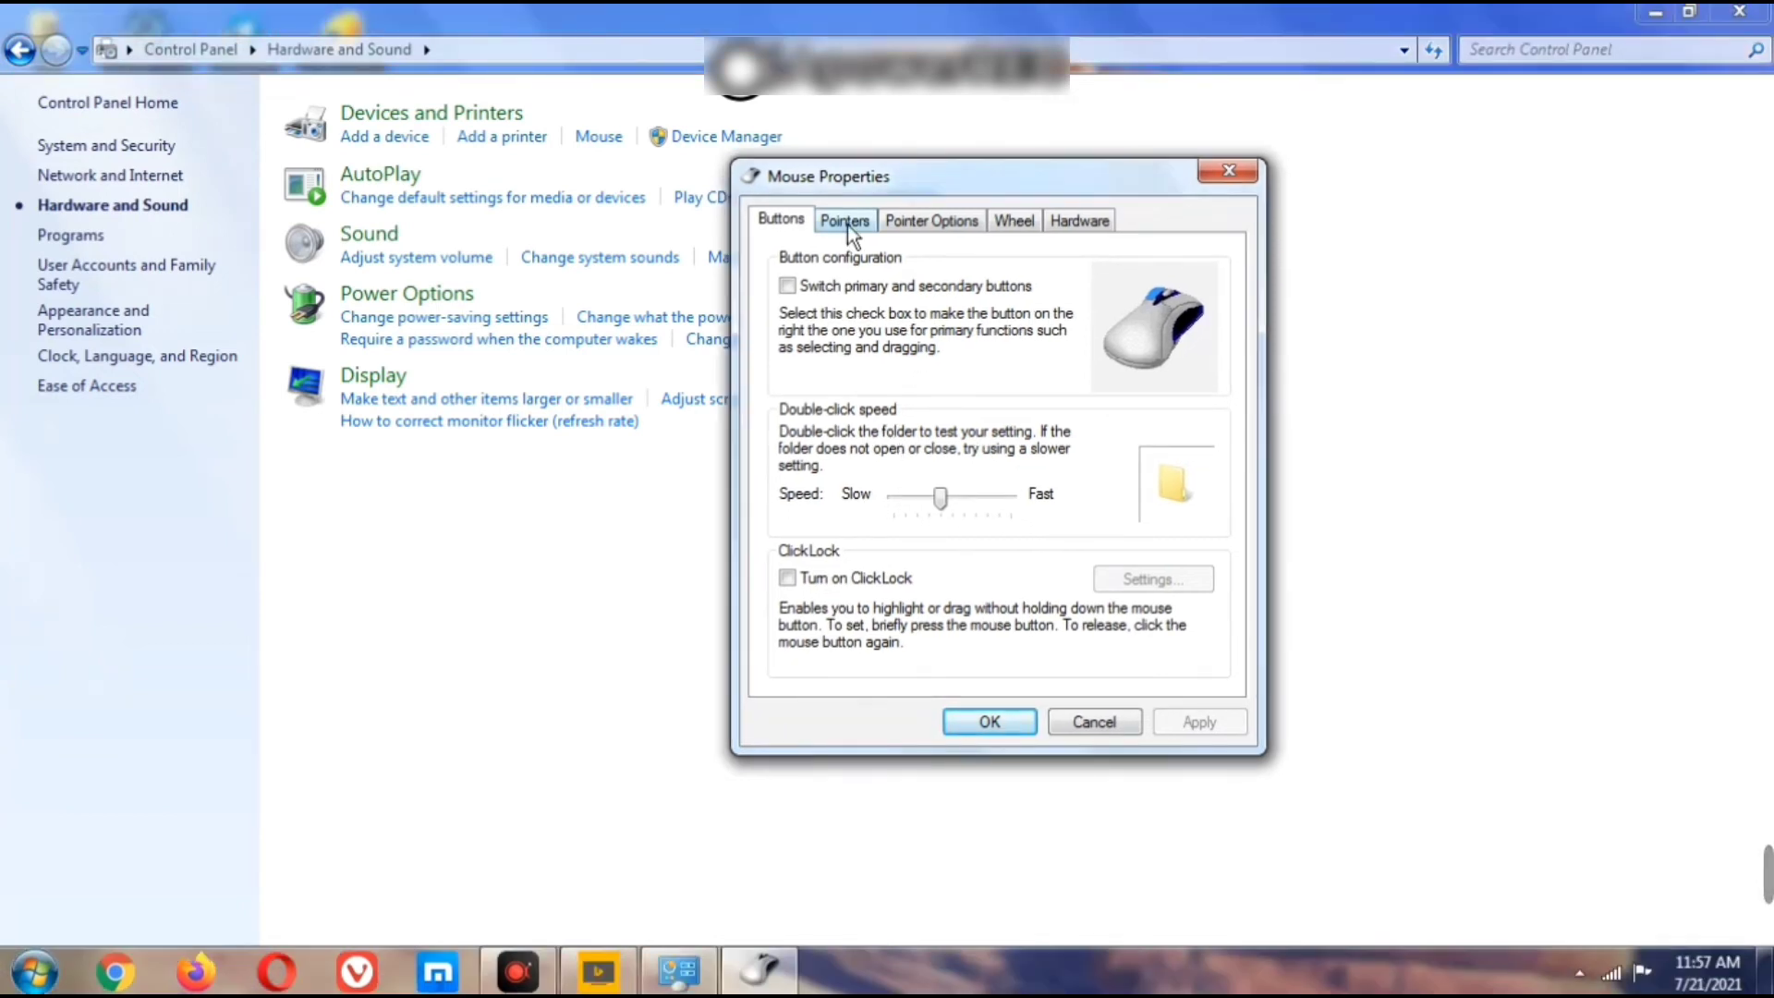
left_click(846, 224)
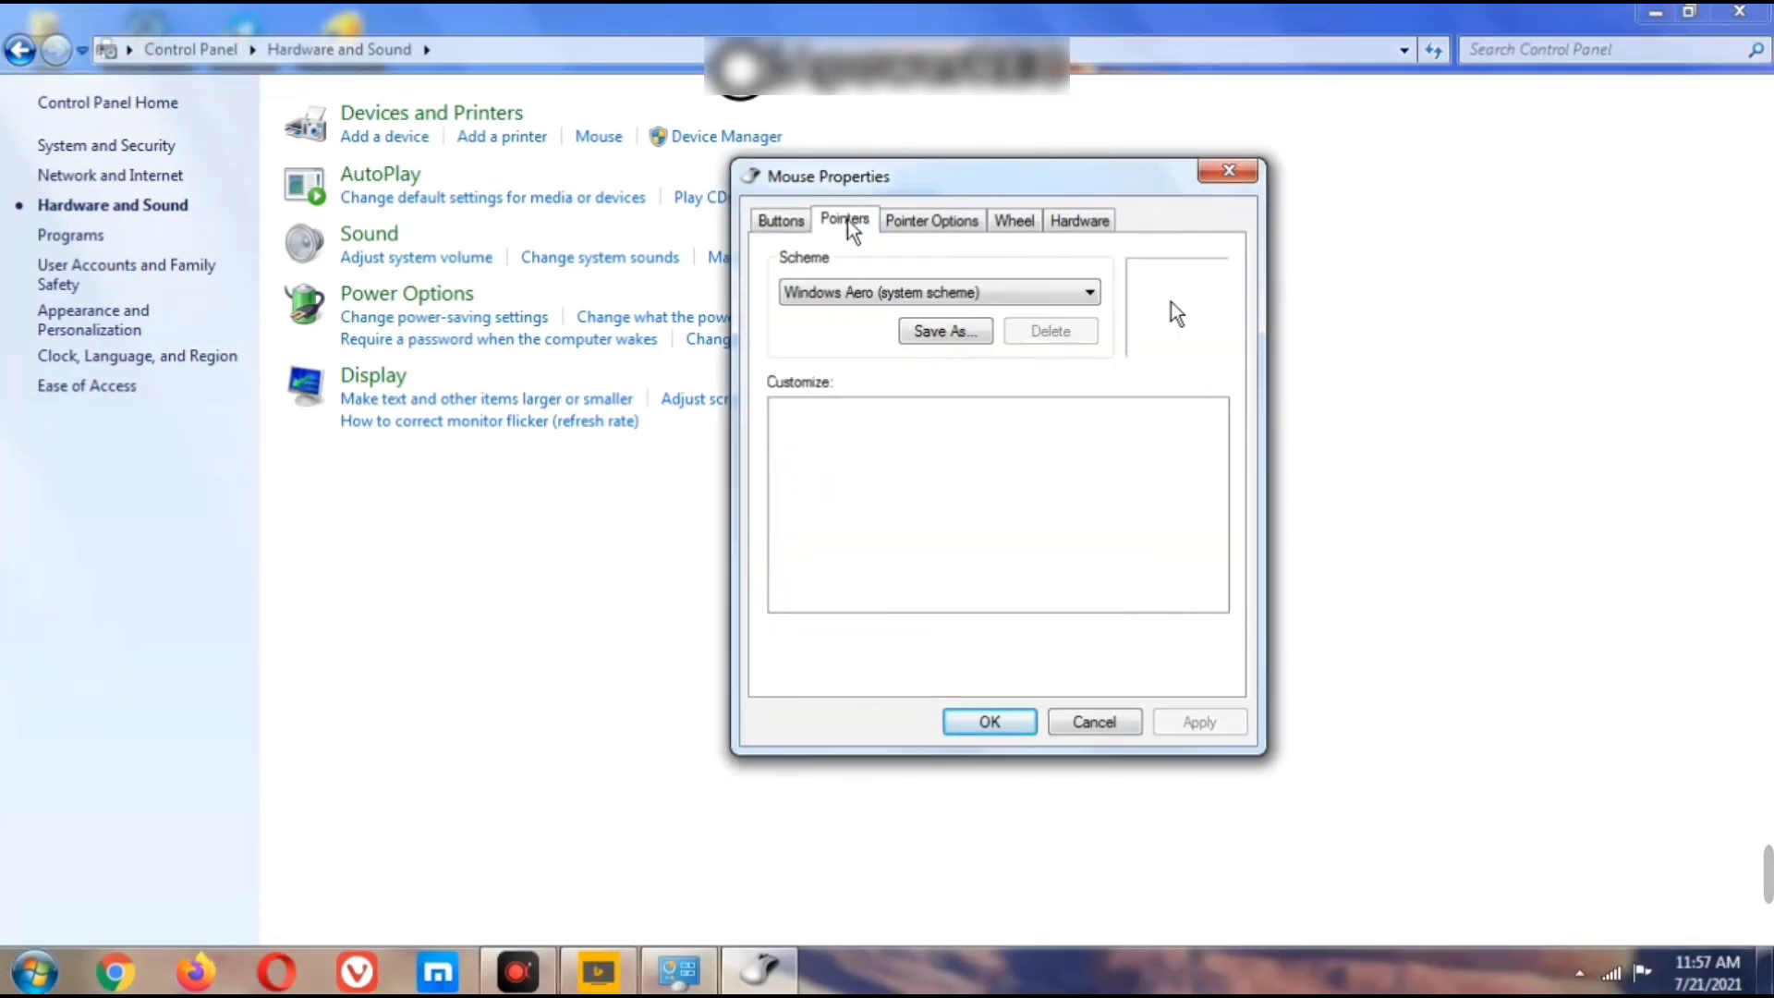